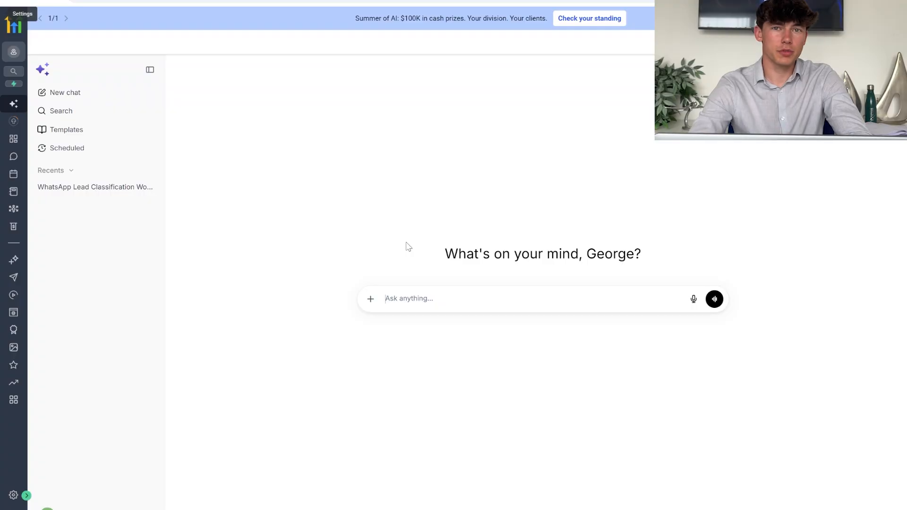
From Settings > Email Services, start adding a dedicated sending domain and focus its name field.
{"action": "left_click", "coordinate": [14, 495]}
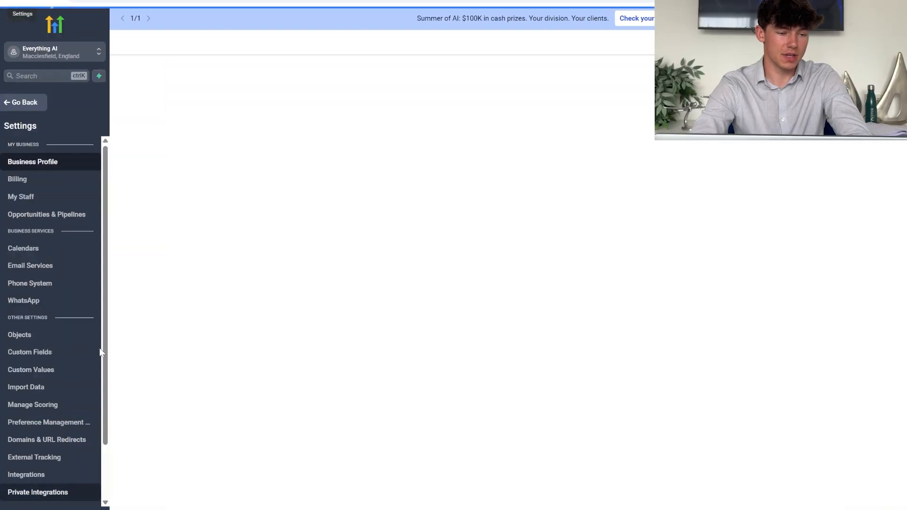
{"action": "left_click", "coordinate": [45, 271]}
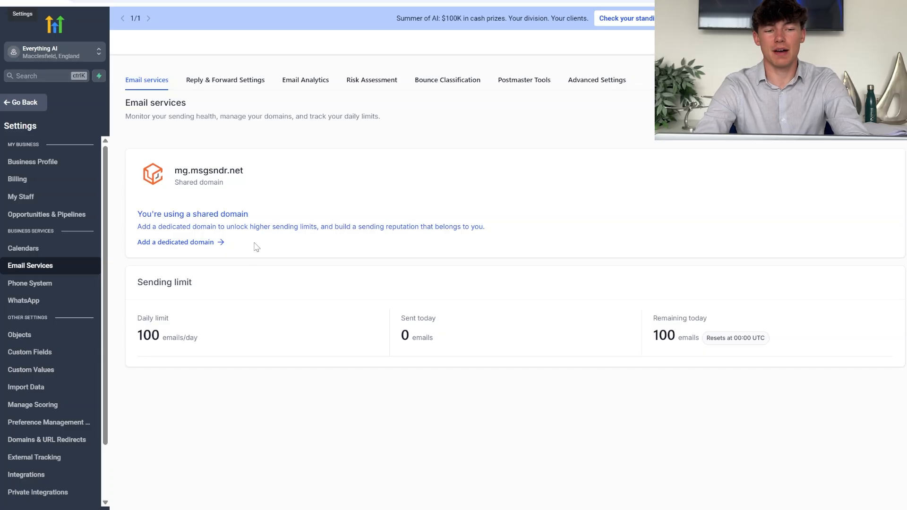
{"action": "left_click_drag", "start_coordinate": [253, 228], "coordinate": [227, 196]}
{"action": "left_click", "coordinate": [259, 189]}
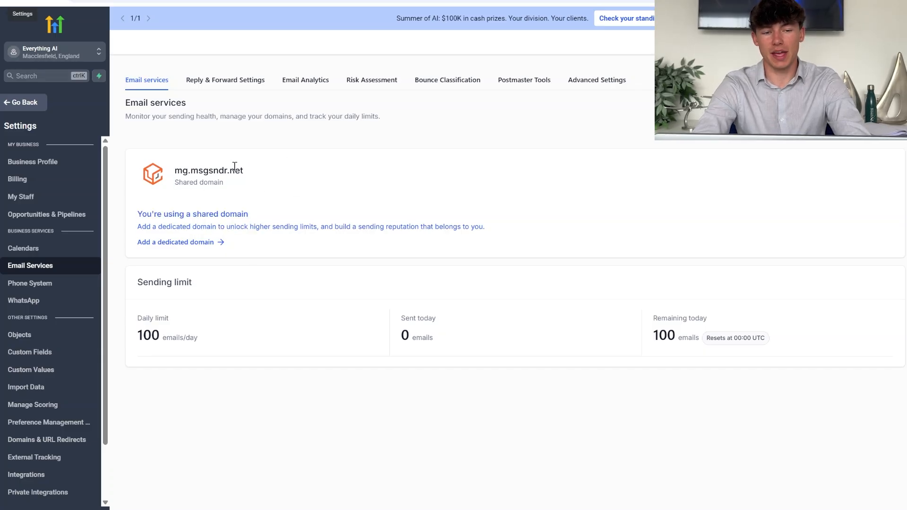
{"action": "left_click", "coordinate": [185, 246]}
{"action": "left_click", "coordinate": [235, 176]}
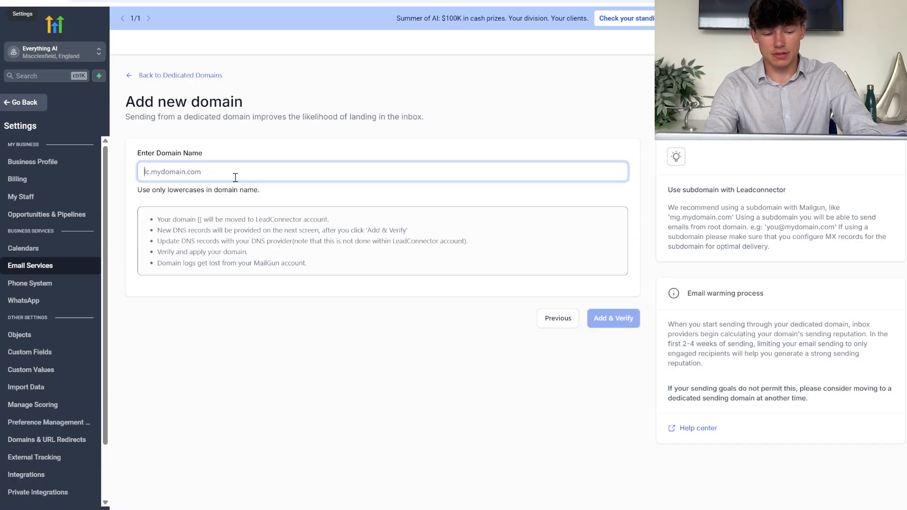
Enter lc.everythingai.org.uk as the dedicated domain and submit it with Add & Verify.
{"action": "type", "text": "everything"}
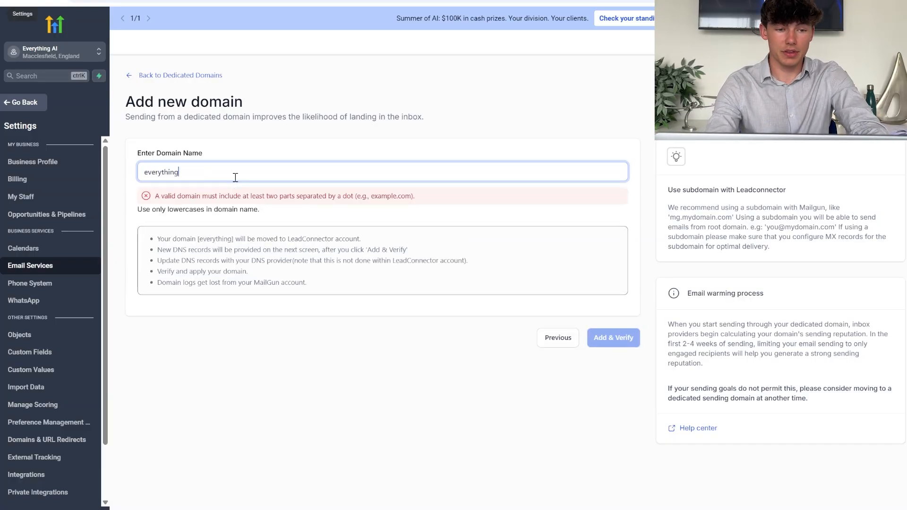
{"action": "type", "text": "ai.org.uk"}
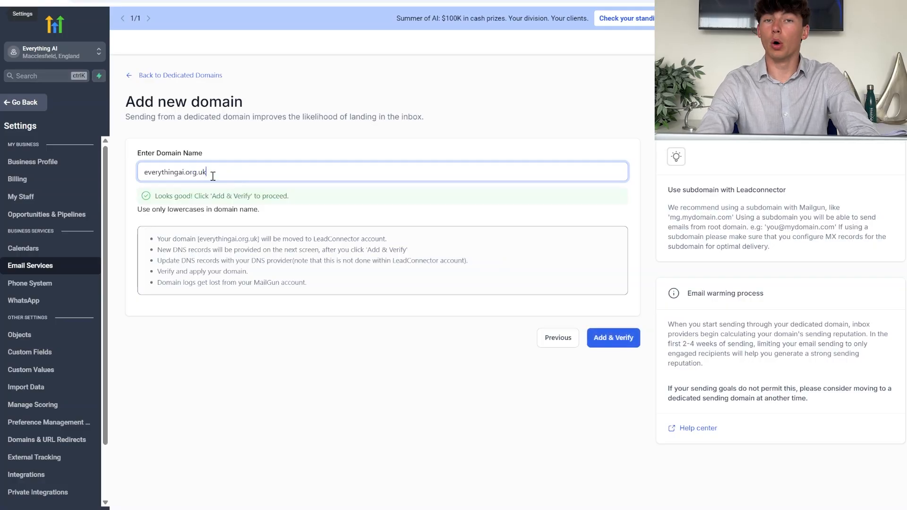
{"action": "left_click", "coordinate": [147, 173]}
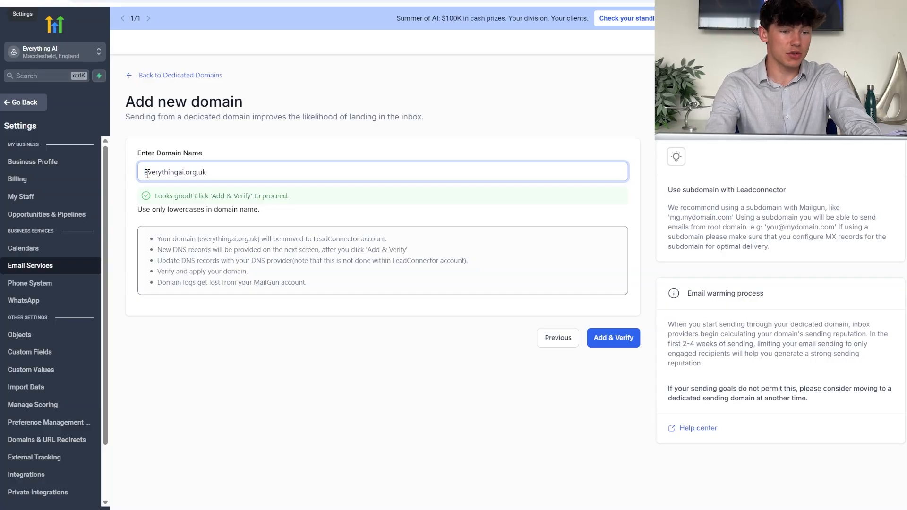
{"action": "type", "text": "lc"}
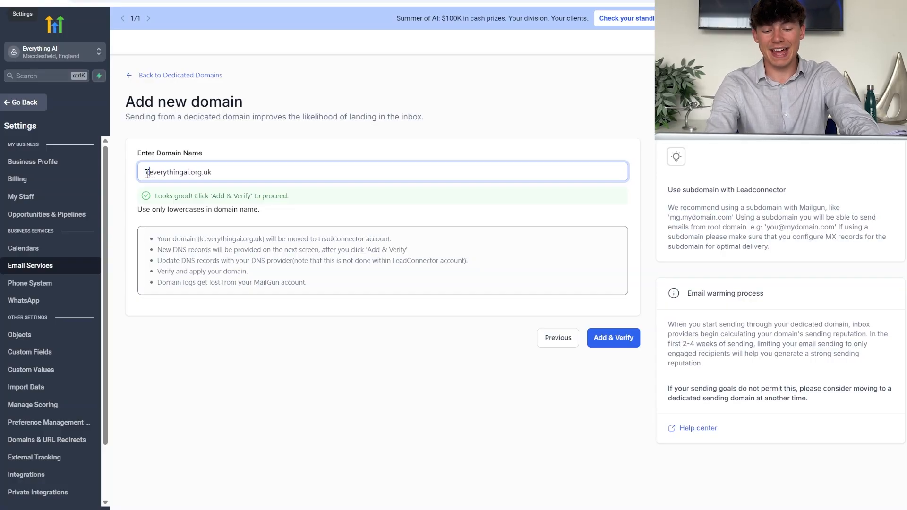
{"action": "type", "text": "."}
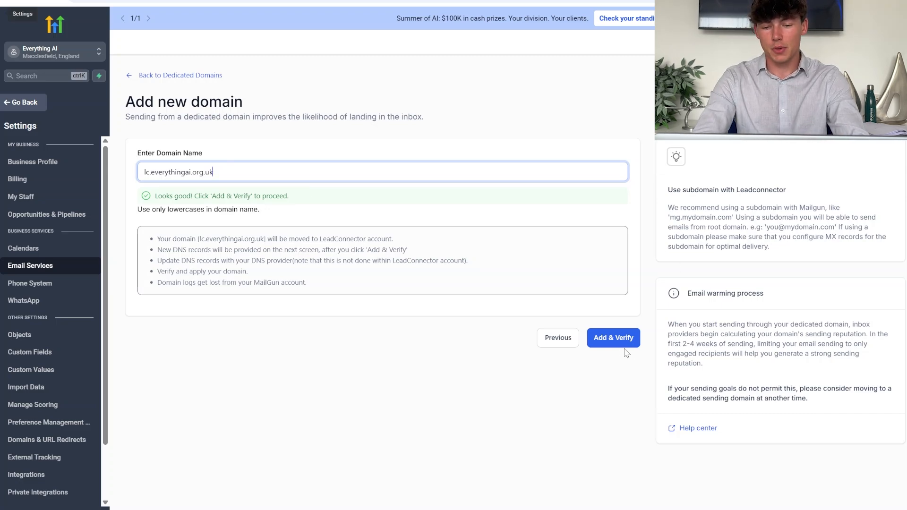
{"action": "left_click", "coordinate": [613, 338]}
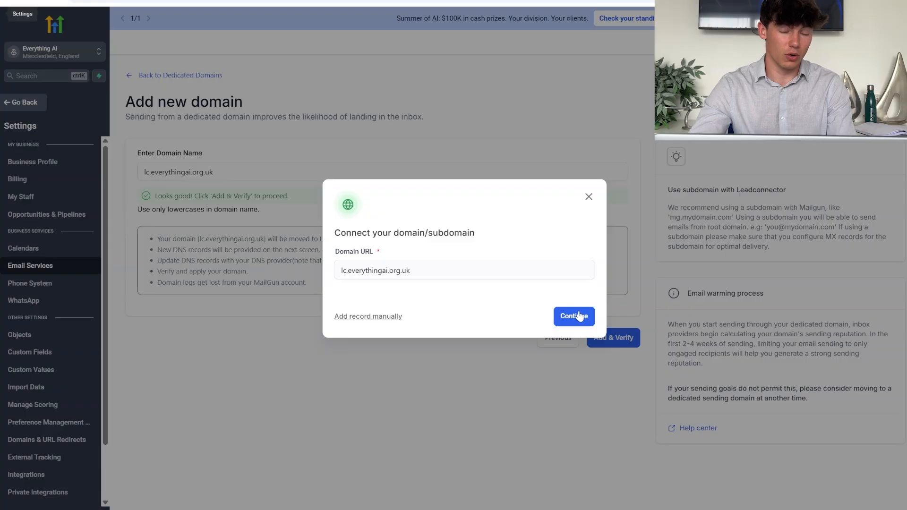
Continue connecting lc.everythingai.org.uk and authorize it through the detected Cloudflare provider.
{"action": "left_click", "coordinate": [565, 321]}
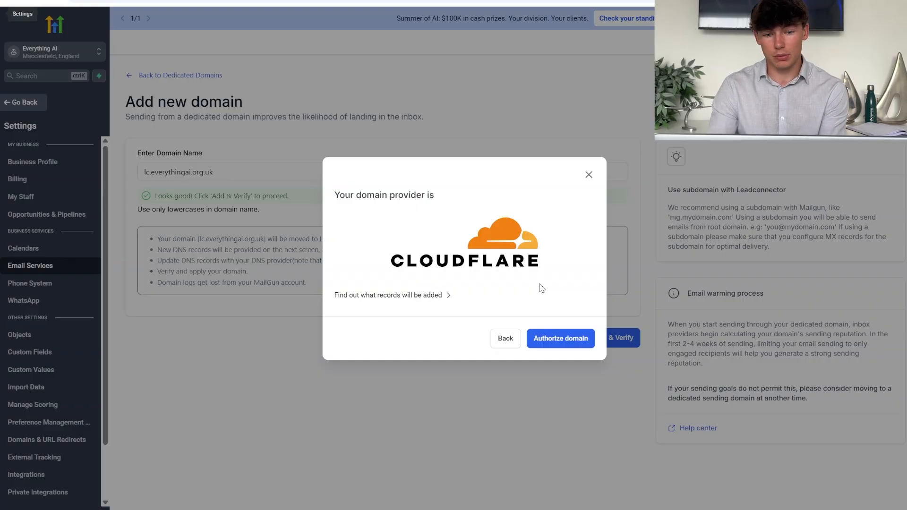
{"action": "left_click", "coordinate": [561, 341]}
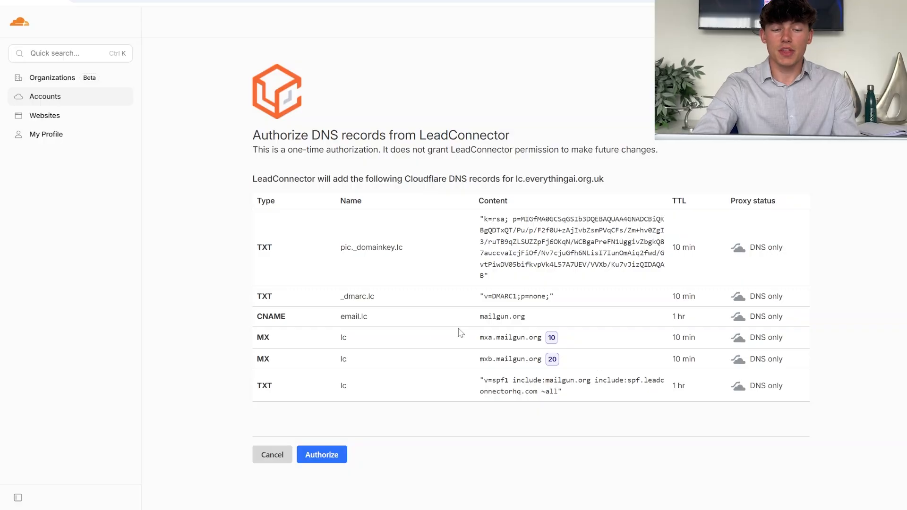
Approve adding LeadConnector's TXT, CNAME and MX records in Cloudflare.
{"action": "left_click", "coordinate": [325, 456]}
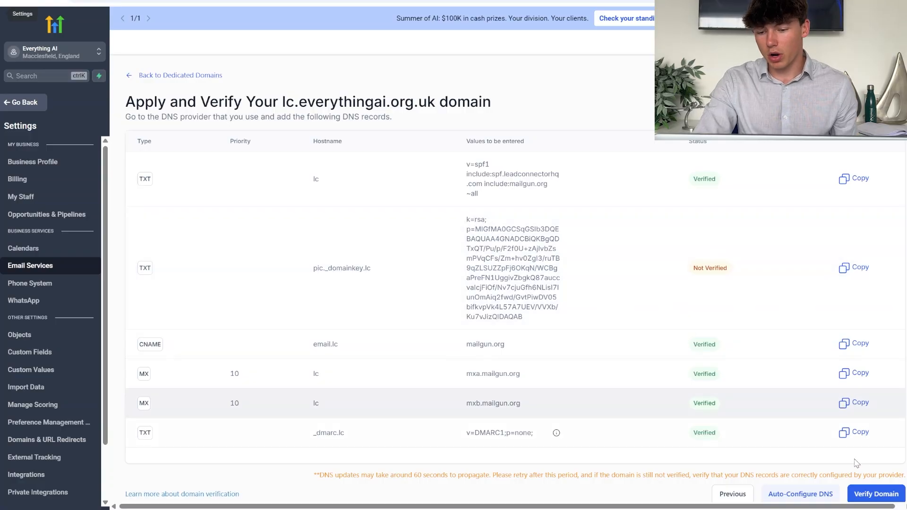
Start verification of lc.everythingai.org.uk from the Apply and Verify page.
{"action": "left_click", "coordinate": [874, 494]}
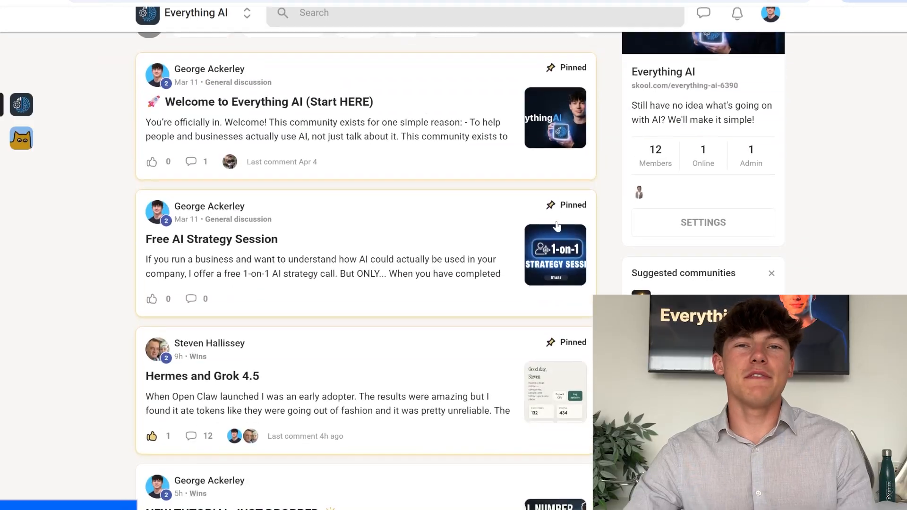
In the Skool classroom, go through the tutorial post, AI in Sales and Congratulations lessons.
{"action": "scroll", "coordinate": [558, 227], "scroll_direction": "down", "scroll_amount": 2}
{"action": "scroll", "coordinate": [558, 227], "scroll_direction": "down", "scroll_amount": 5}
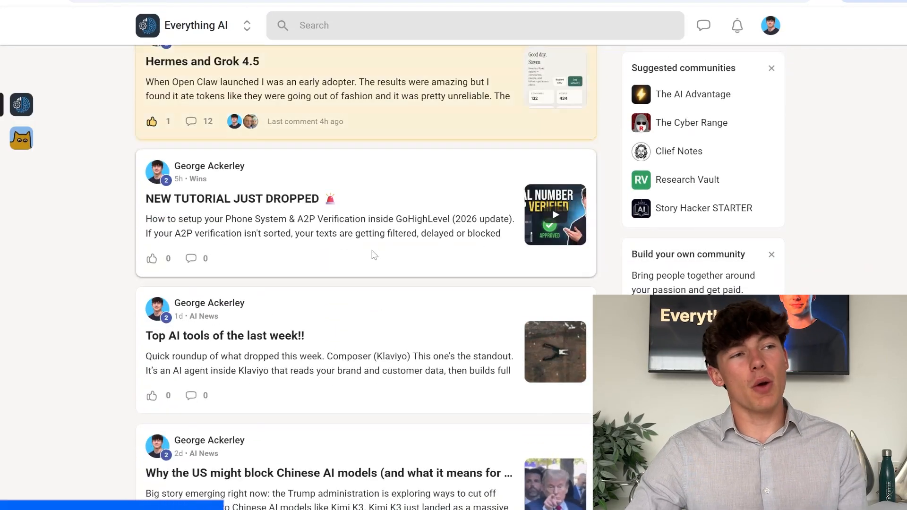
{"action": "left_click", "coordinate": [372, 254]}
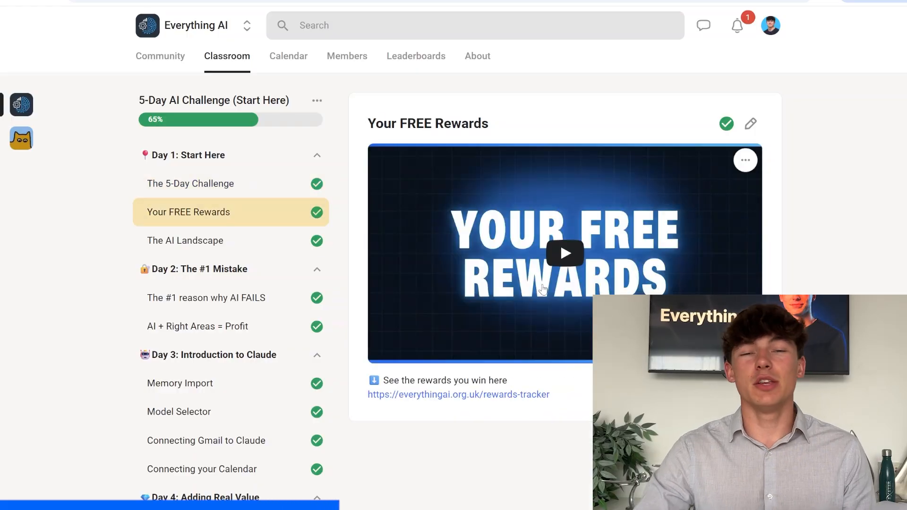
{"action": "scroll", "coordinate": [265, 287], "scroll_direction": "down", "scroll_amount": 5}
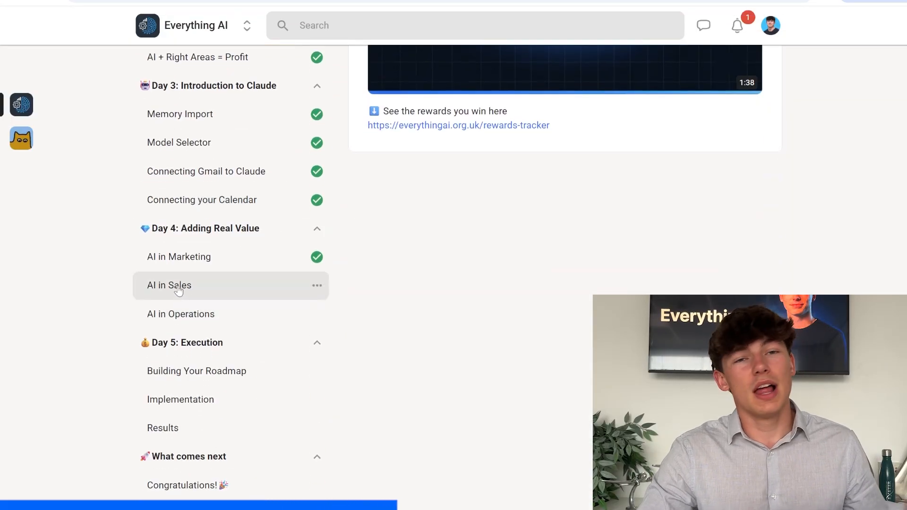
{"action": "left_click", "coordinate": [179, 291]}
{"action": "scroll", "coordinate": [384, 188], "scroll_direction": "down", "scroll_amount": 3}
{"action": "scroll", "coordinate": [384, 185], "scroll_direction": "down", "scroll_amount": 3}
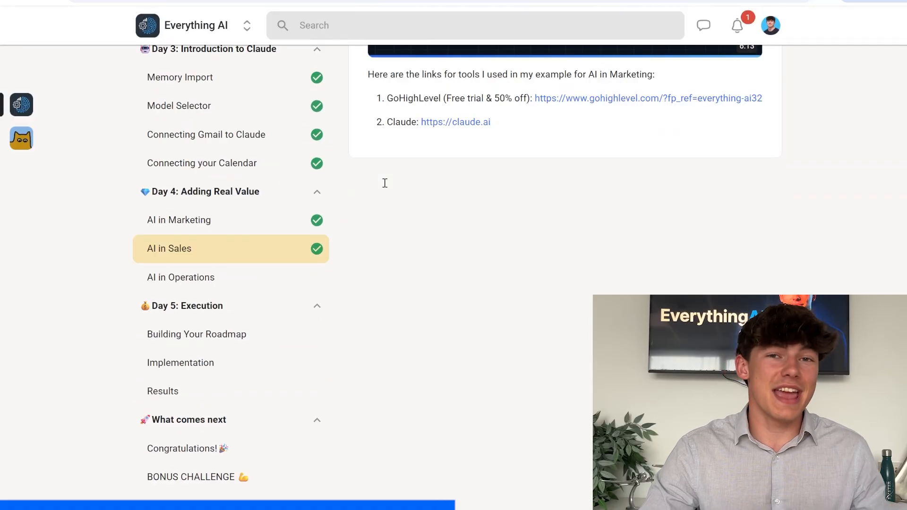
{"action": "left_click", "coordinate": [236, 447]}
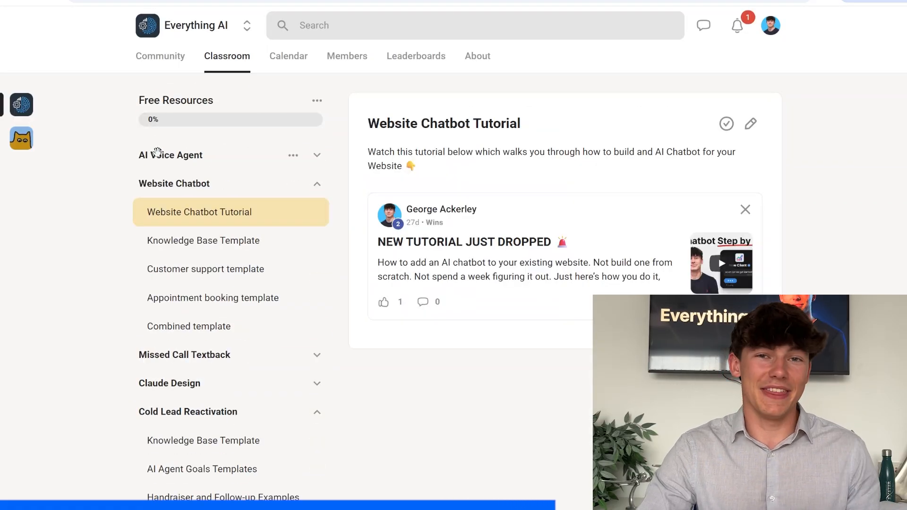
In Free Resources, open the AI Voice Tutorial, AI Voice Agent Prompt and Claude Design 'How to use' lessons.
{"action": "left_click", "coordinate": [157, 154]}
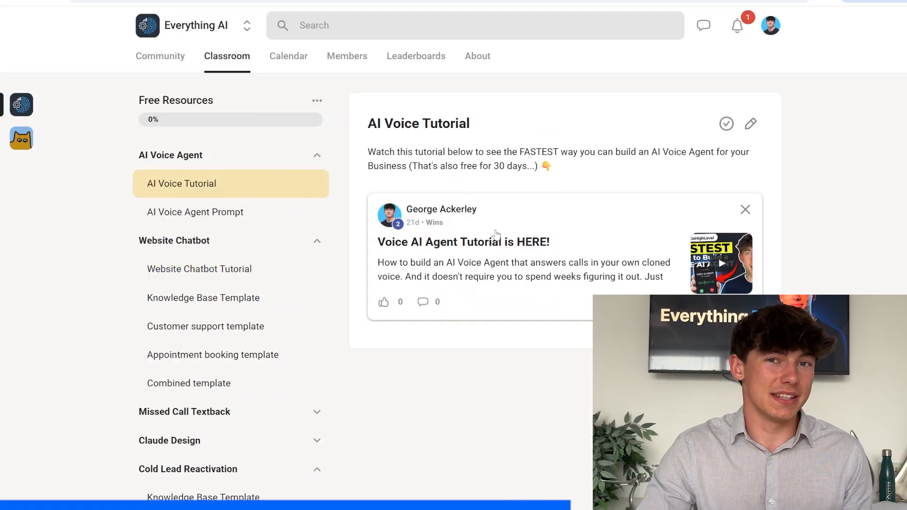
{"action": "left_click", "coordinate": [195, 212]}
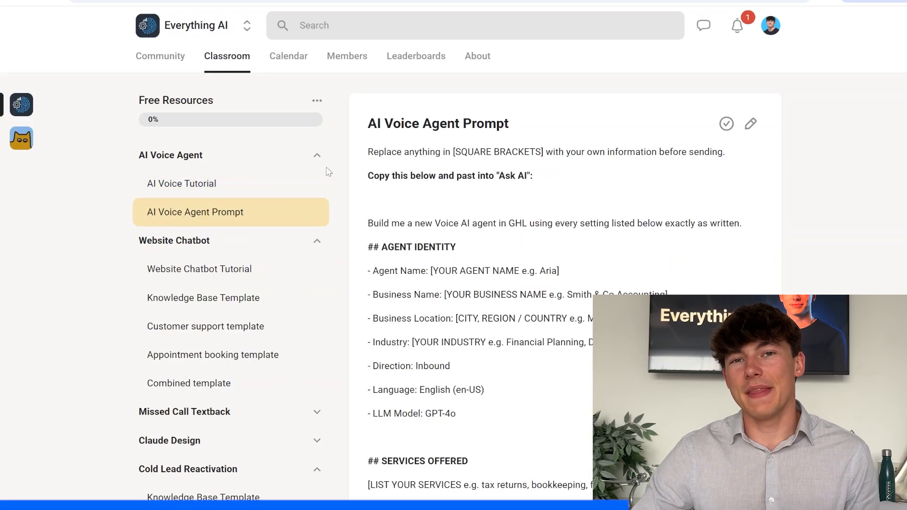
{"action": "left_click", "coordinate": [317, 155]}
{"action": "left_click", "coordinate": [189, 241]}
{"action": "left_click", "coordinate": [287, 282]}
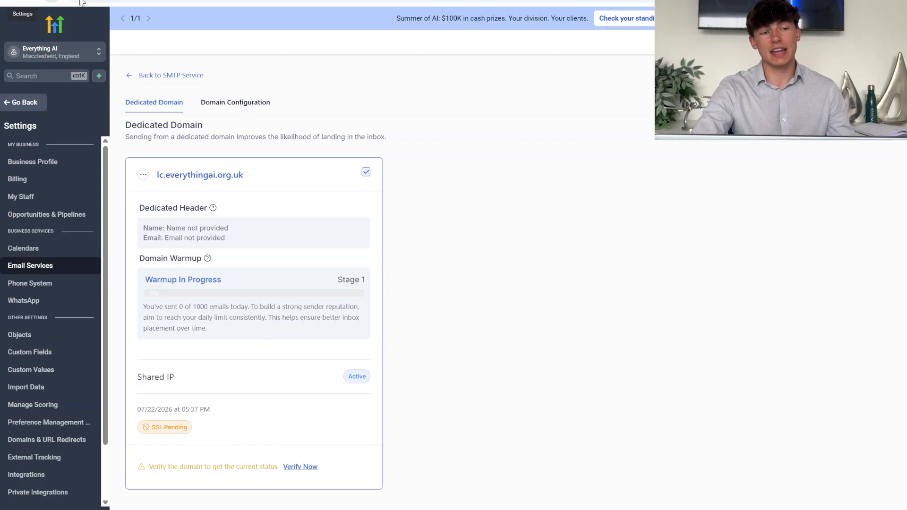
Reload the Dedicated Domain page until lc.everythingai.org.uk shows SSL Issued.
{"action": "left_click", "coordinate": [52, 1]}
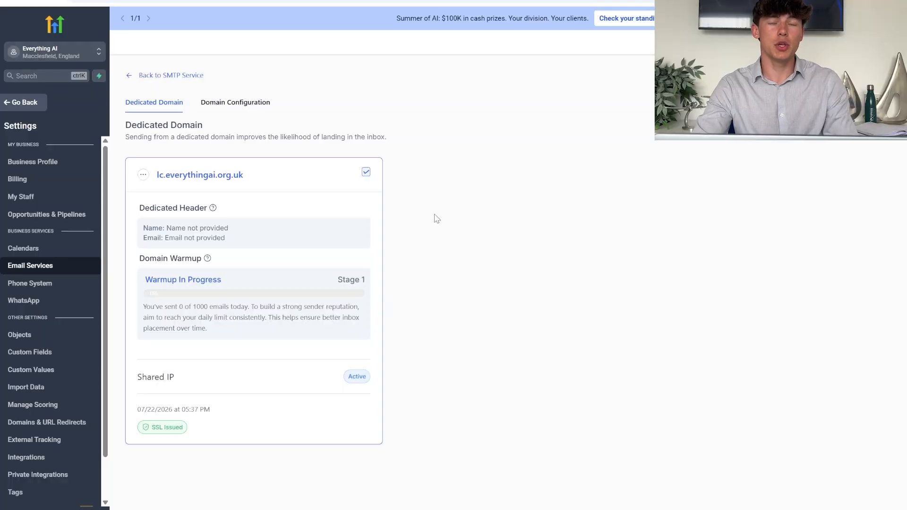
Check the Calendar and Payments domain choices under Domain Configuration, leaving both unselected.
{"action": "left_click", "coordinate": [253, 106]}
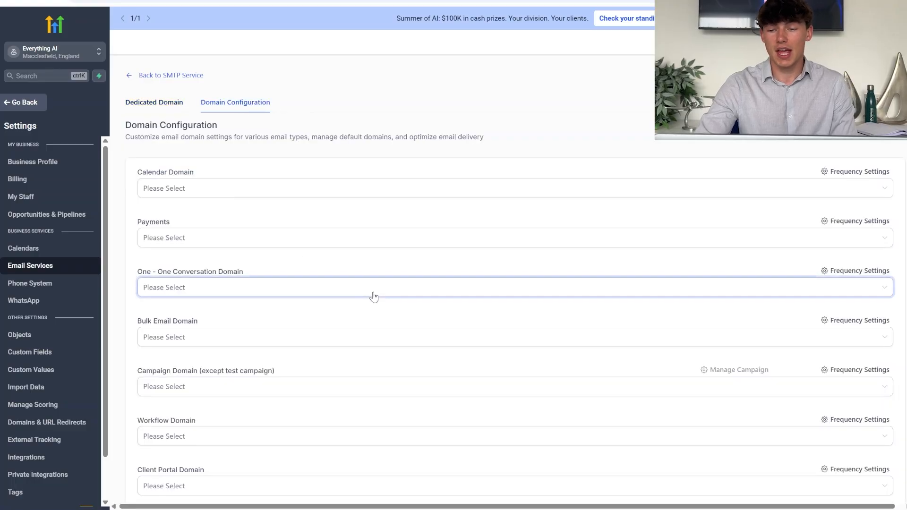
{"action": "scroll", "coordinate": [373, 297], "scroll_direction": "down", "scroll_amount": 2}
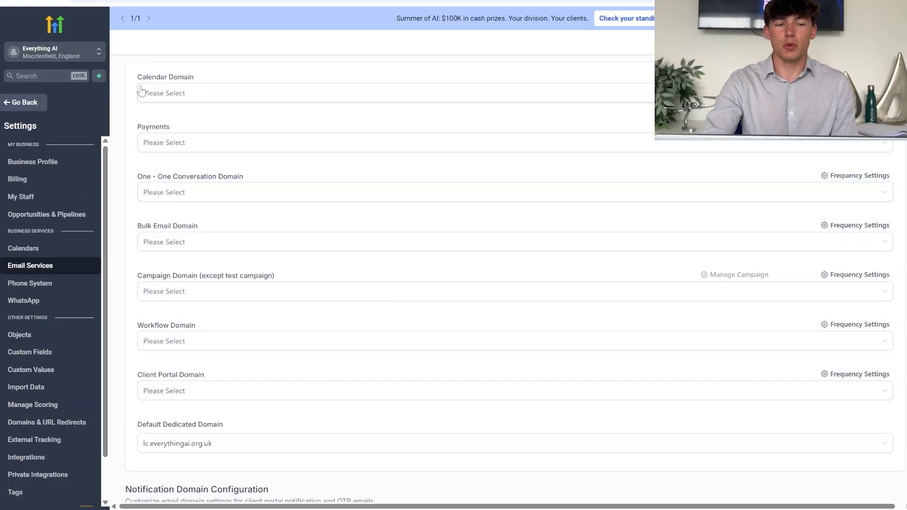
{"action": "left_click", "coordinate": [158, 96]}
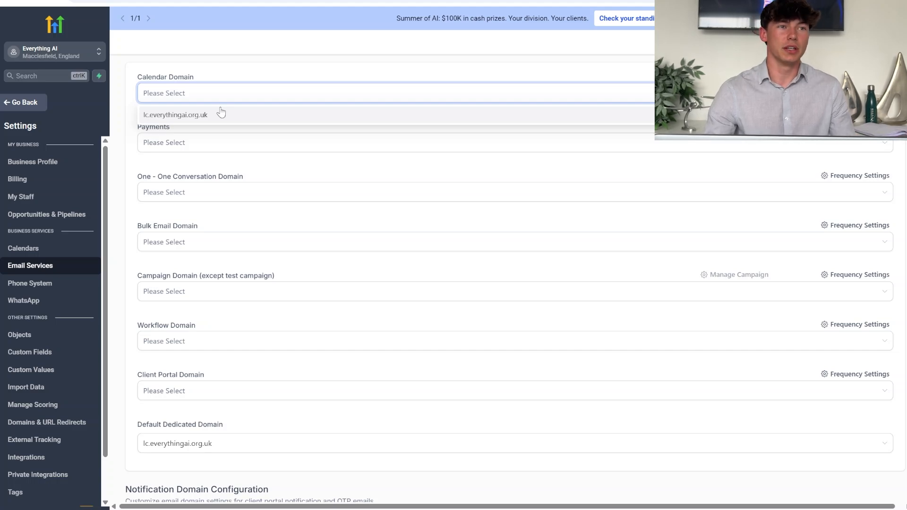
{"action": "left_click", "coordinate": [205, 142]}
{"action": "left_click", "coordinate": [226, 117]}
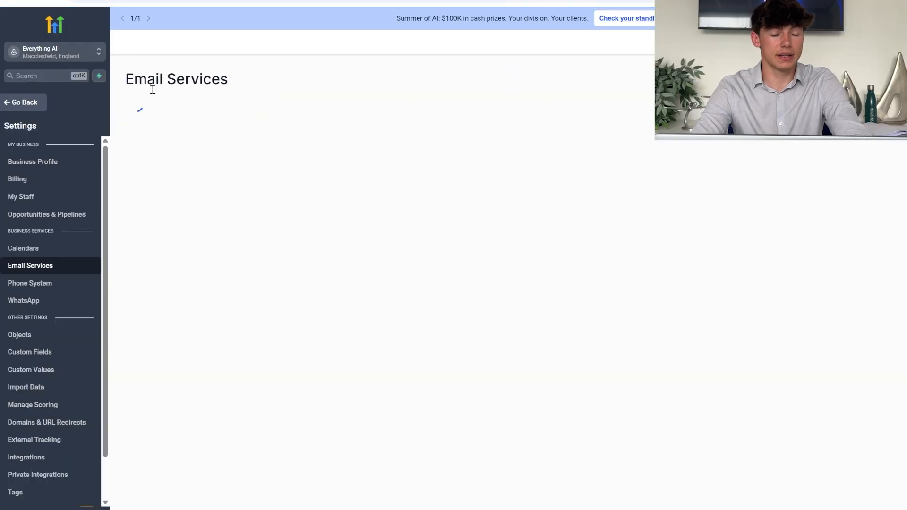
Switch to the Reply & Forward Settings tab to view its empty address fields.
{"action": "left_click", "coordinate": [217, 83]}
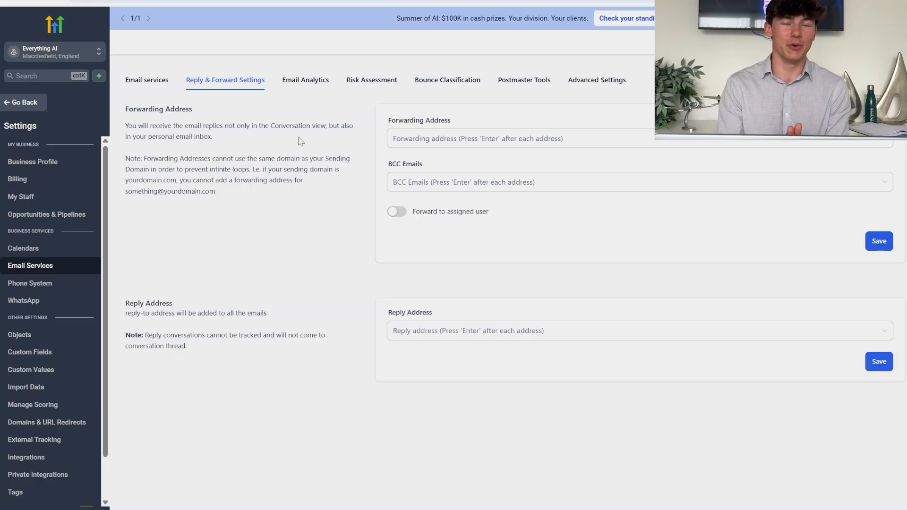
Review the Email Analytics, Risk Assessment and Bounce Classification tabs, then leave Settings.
{"action": "left_click", "coordinate": [410, 138]}
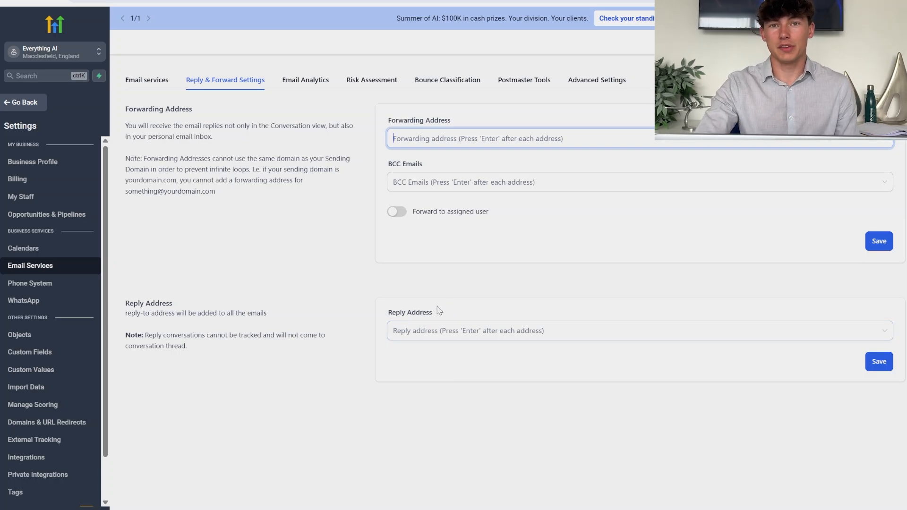
{"action": "left_click", "coordinate": [299, 81]}
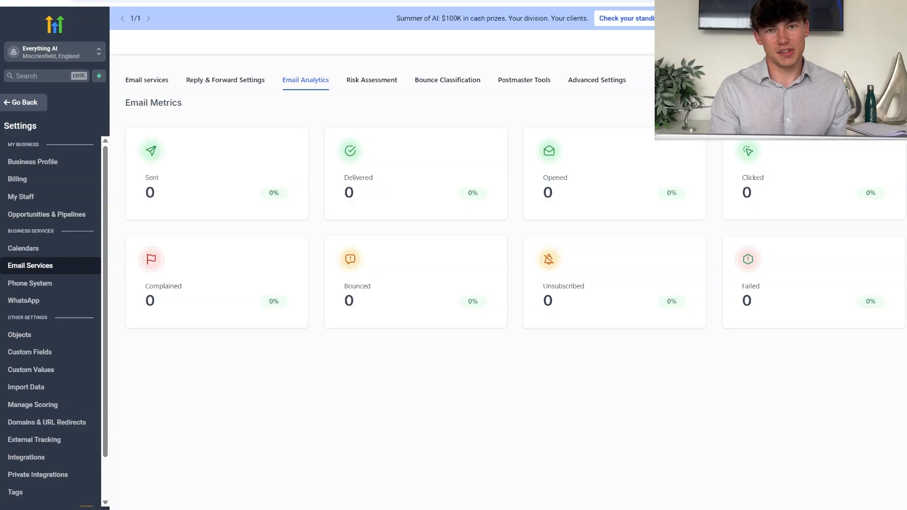
{"action": "left_click", "coordinate": [375, 80]}
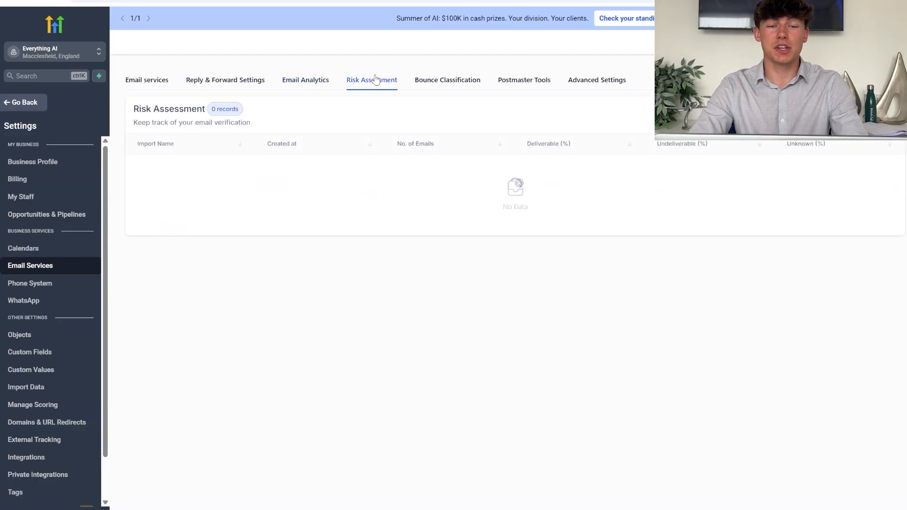
{"action": "left_click", "coordinate": [442, 80]}
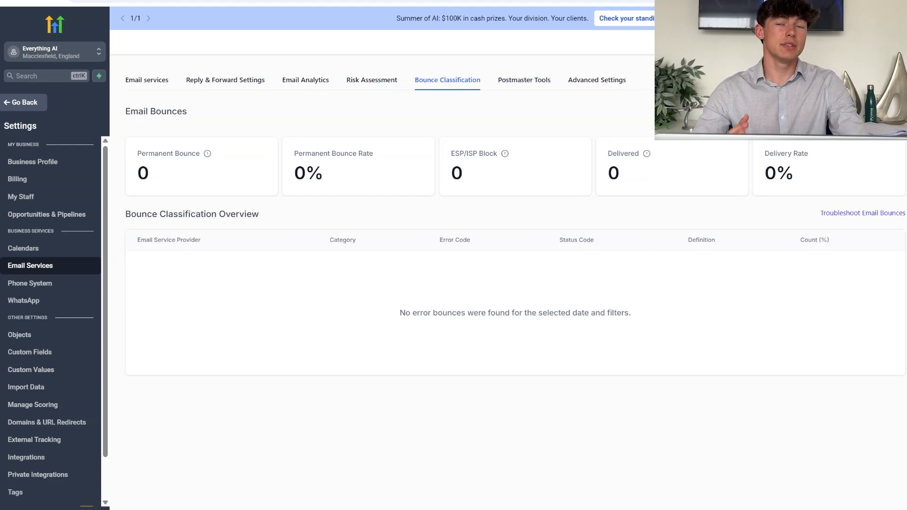
{"action": "left_click", "coordinate": [31, 107]}
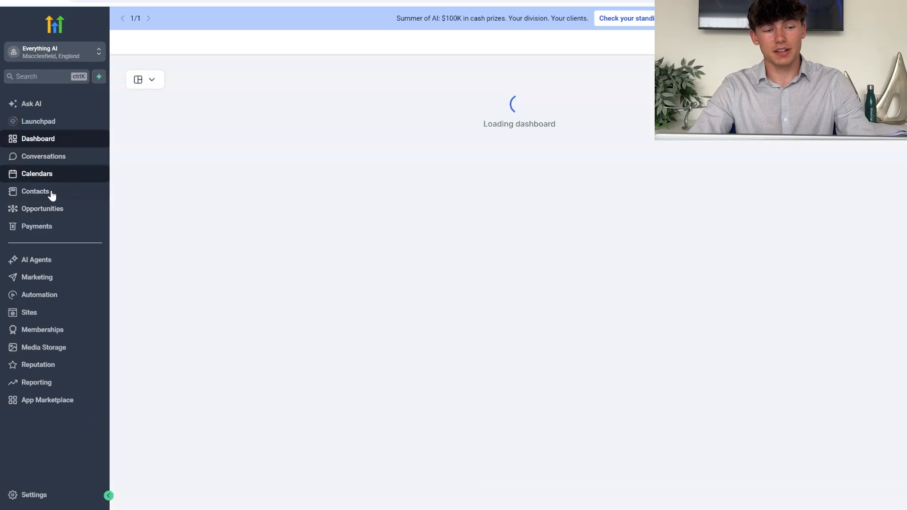
Add and save a new contact with an email address, then start an email draft to them.
{"action": "left_click", "coordinate": [52, 195]}
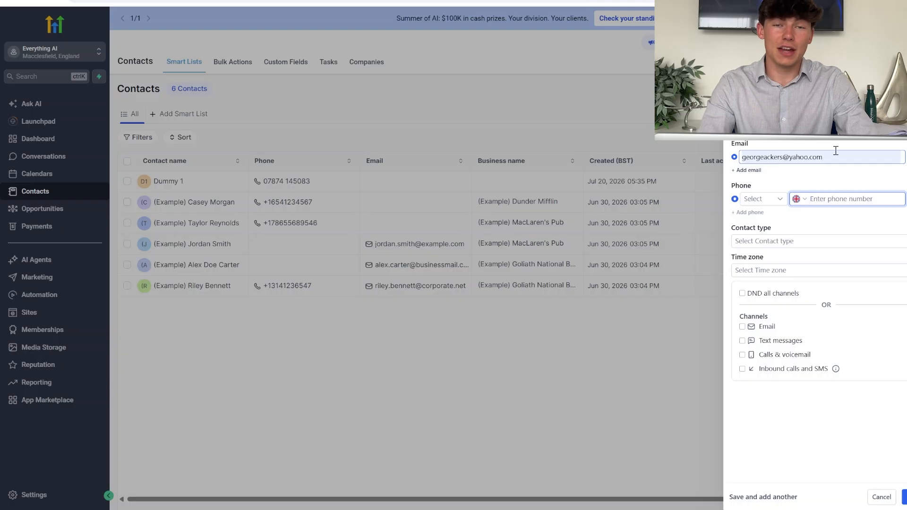
{"action": "left_click", "coordinate": [904, 497]}
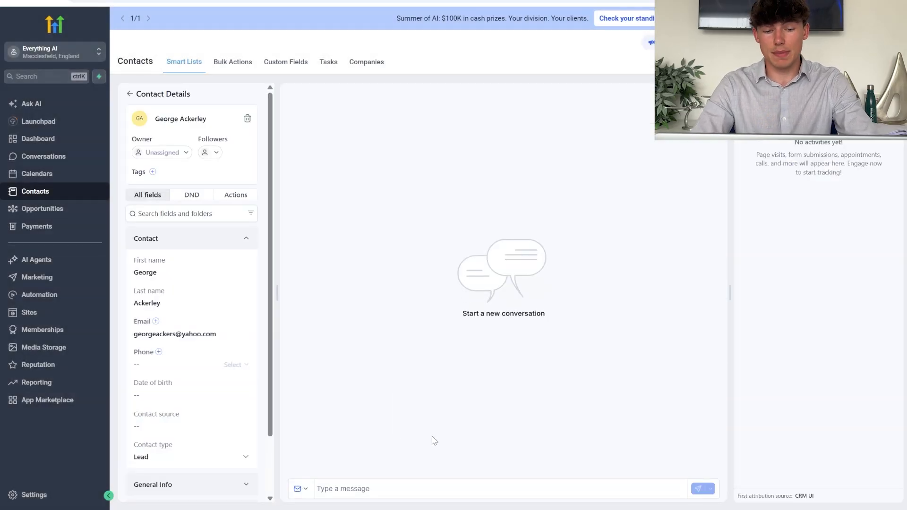
{"action": "left_click", "coordinate": [302, 491]}
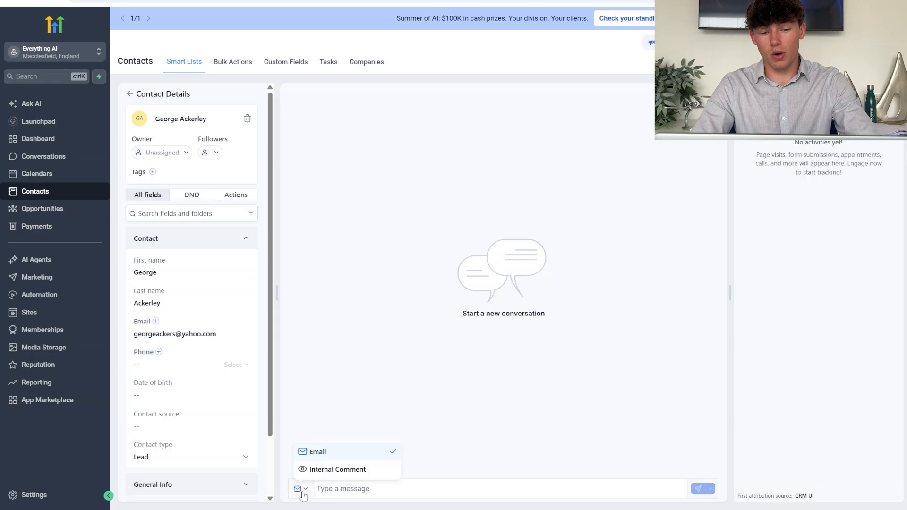
{"action": "left_click", "coordinate": [310, 458]}
{"action": "left_click", "coordinate": [364, 491]}
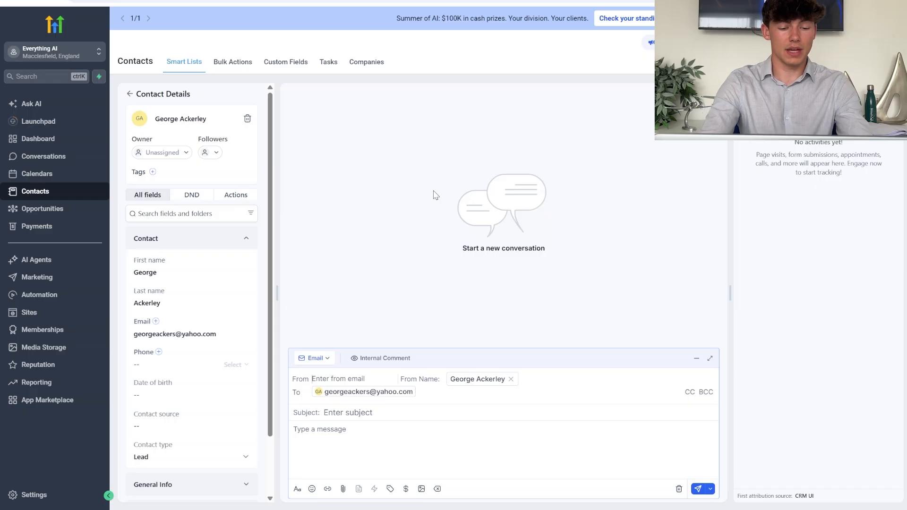
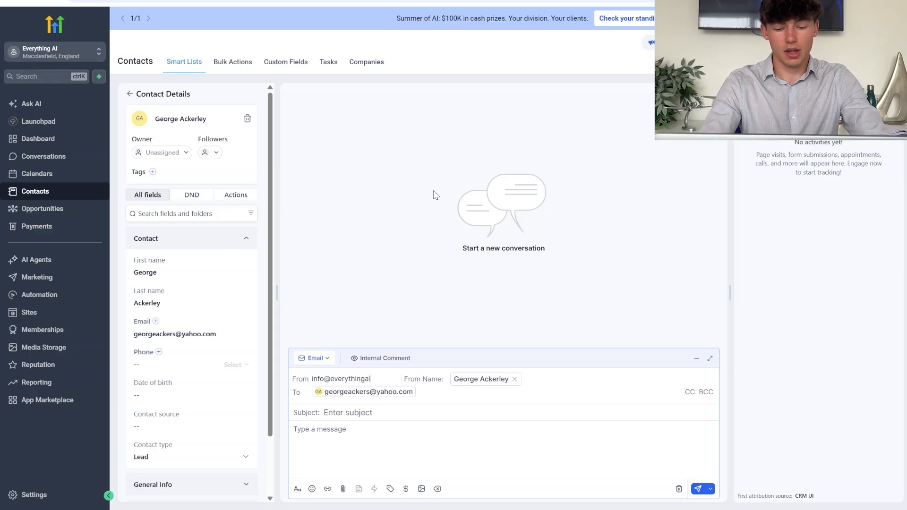
Send the contact an email from the business address, subject 'Test 123', body 'This is a email test'.
{"action": "left_click", "coordinate": [416, 423]}
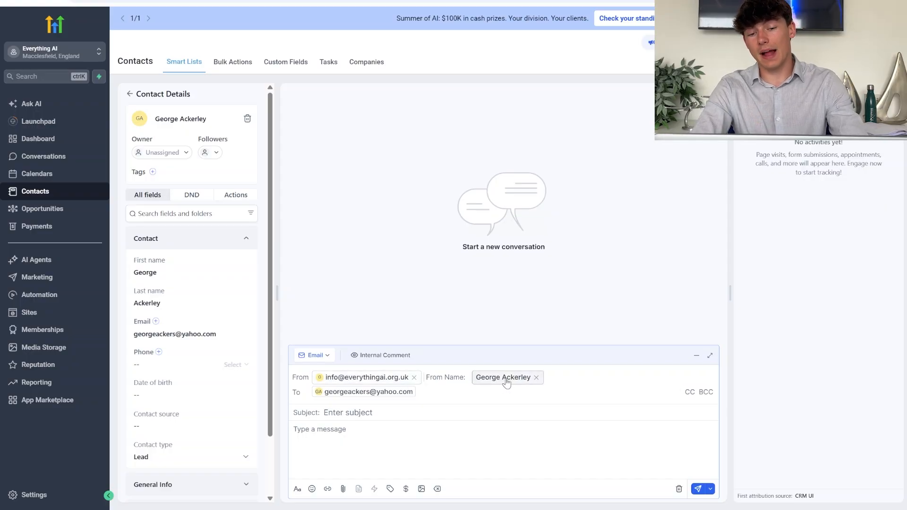
{"action": "left_click", "coordinate": [389, 414]}
{"action": "type", "text": "T"}
{"action": "key", "text": "BackSpace"}
{"action": "type", "text": "Test "}
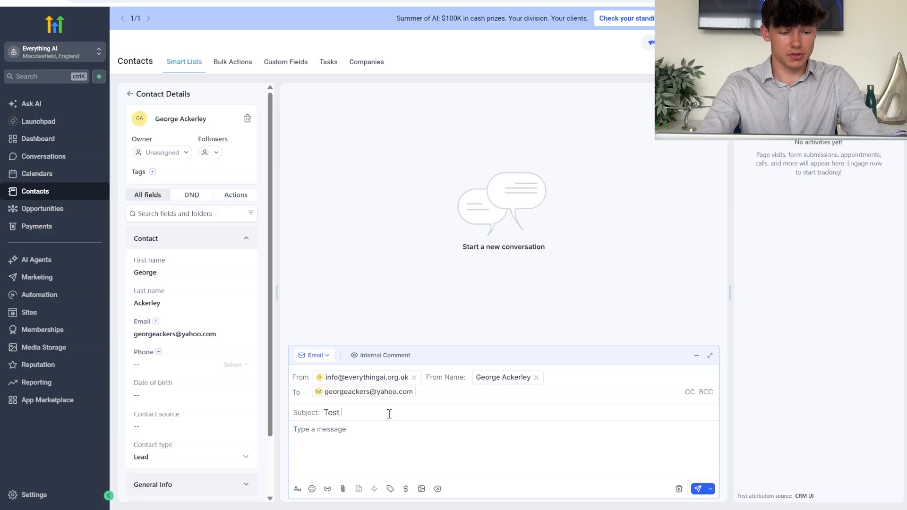
{"action": "type", "text": "123"}
{"action": "left_click", "coordinate": [372, 429]}
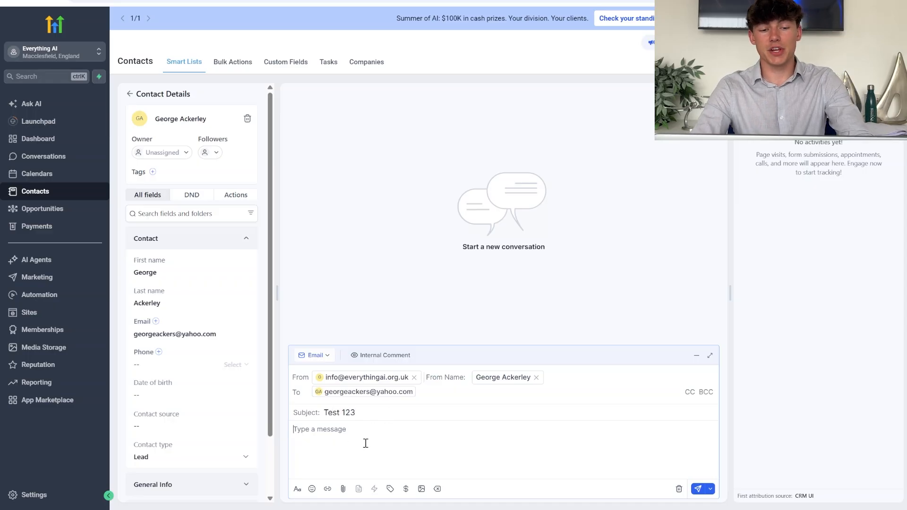
{"action": "type", "text": "T"}
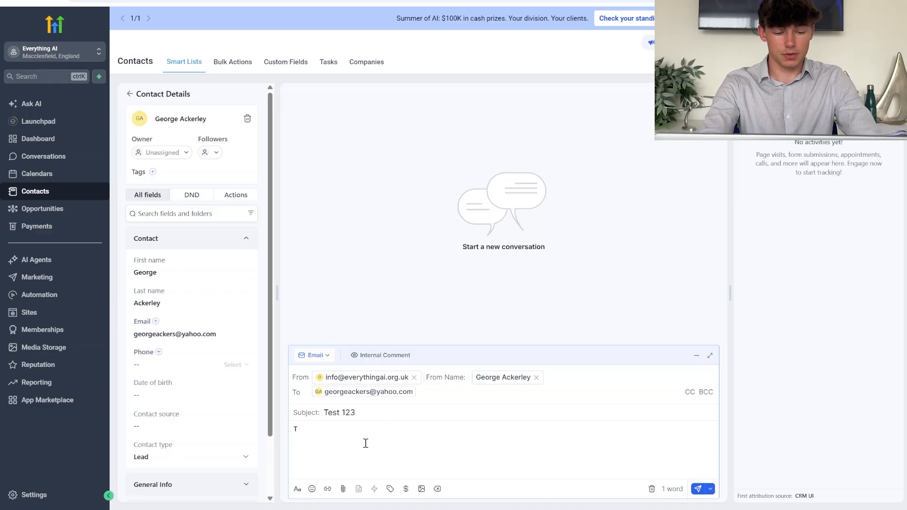
{"action": "type", "text": "his is a email test."}
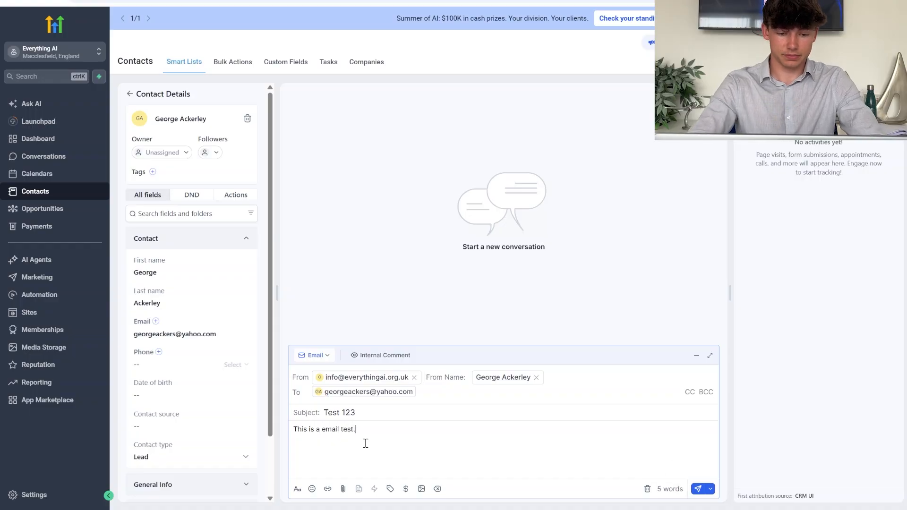
{"action": "left_click", "coordinate": [698, 489]}
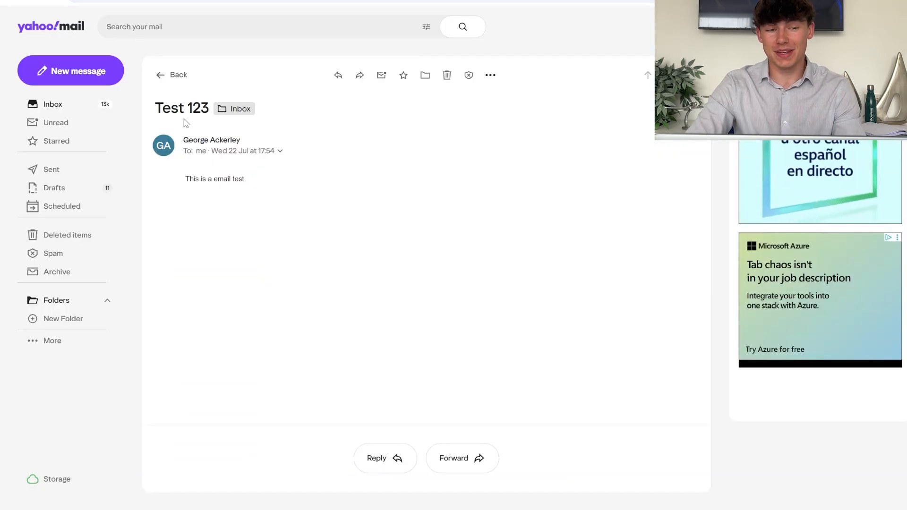
Open the received 'Test 123' email in Yahoo Mail, select its subject, and start a reply.
{"action": "left_click_drag", "start_coordinate": [155, 108], "coordinate": [210, 113]}
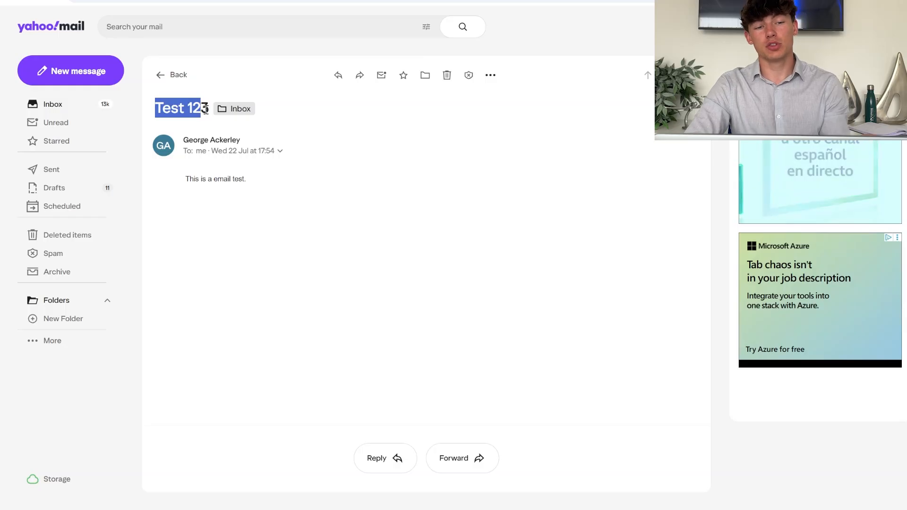
{"action": "left_click", "coordinate": [211, 115]}
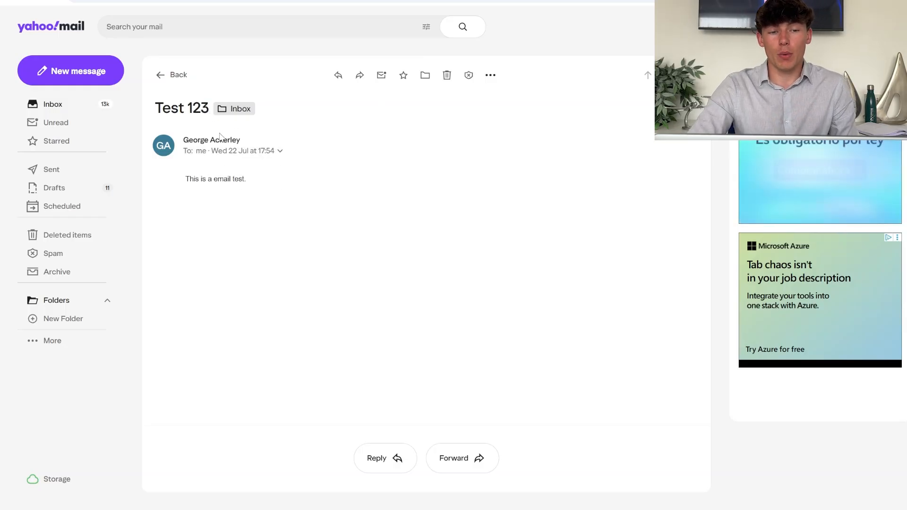
{"action": "mouse_move", "coordinate": [214, 146]}
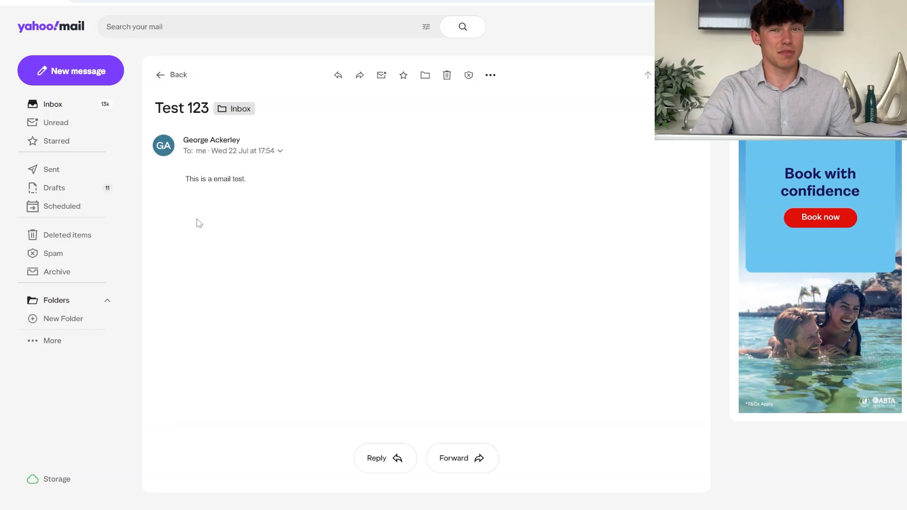
{"action": "left_click", "coordinate": [344, 83]}
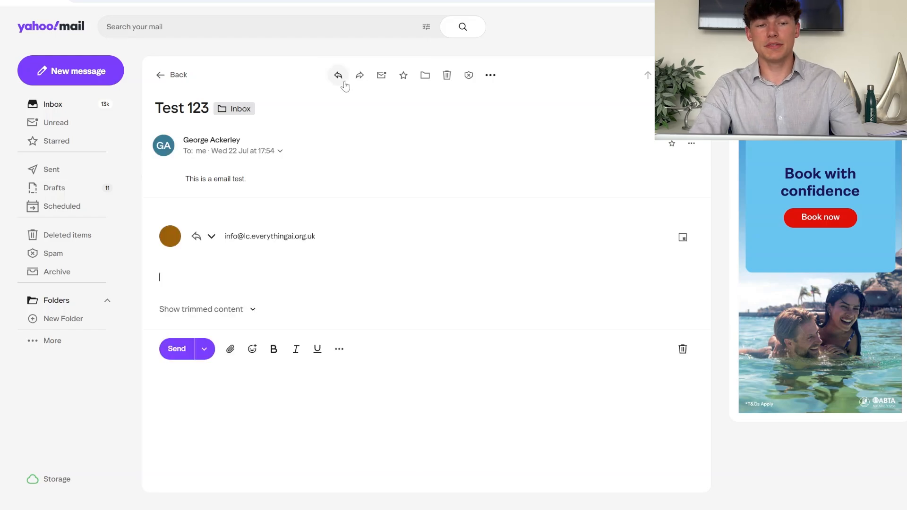
{"action": "type", "text": "H"}
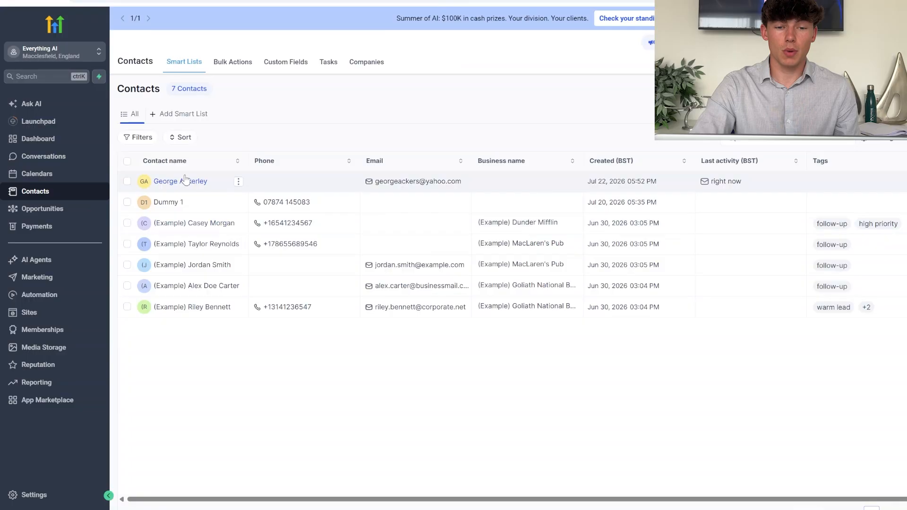
Open the contact's conversation and expand the 'Re: Test 123' reply to read it.
{"action": "left_click", "coordinate": [181, 181]}
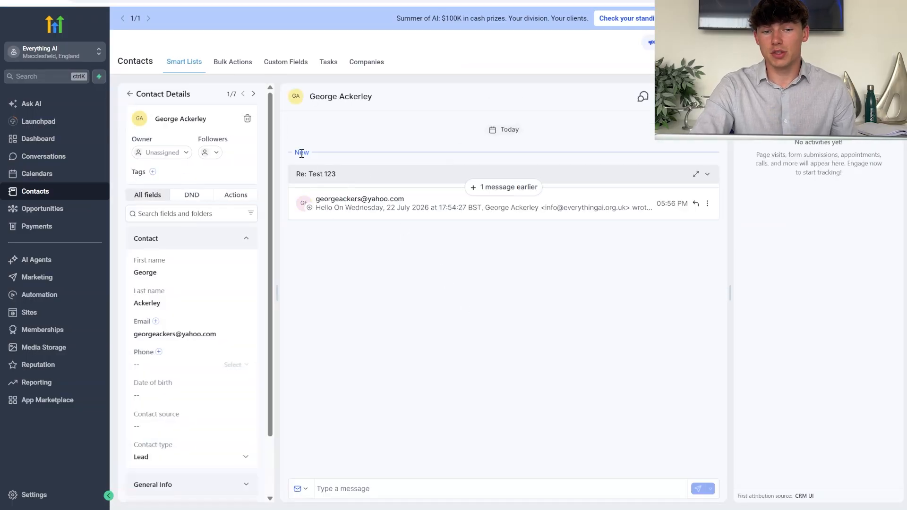
{"action": "left_click", "coordinate": [374, 199]}
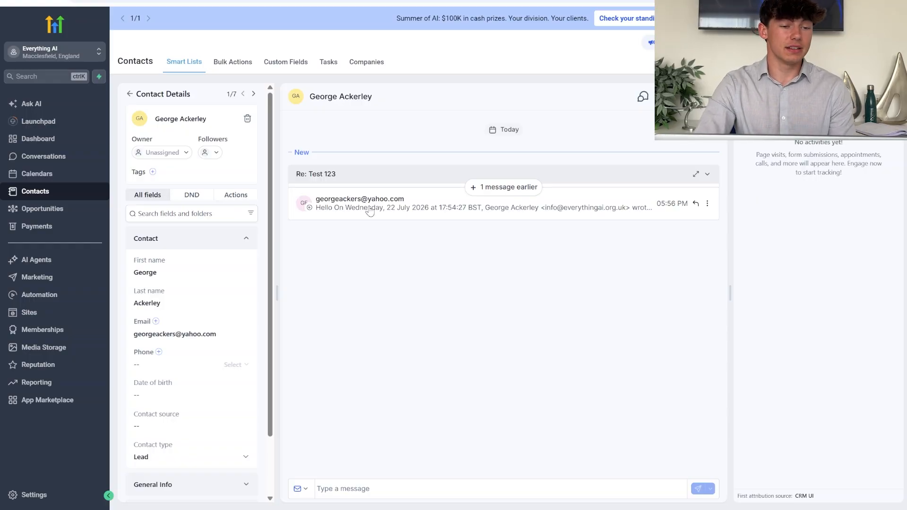
Create a new workflow with a Form Submitted trigger filtered to Form 0 and save it.
{"action": "left_click", "coordinate": [40, 295]}
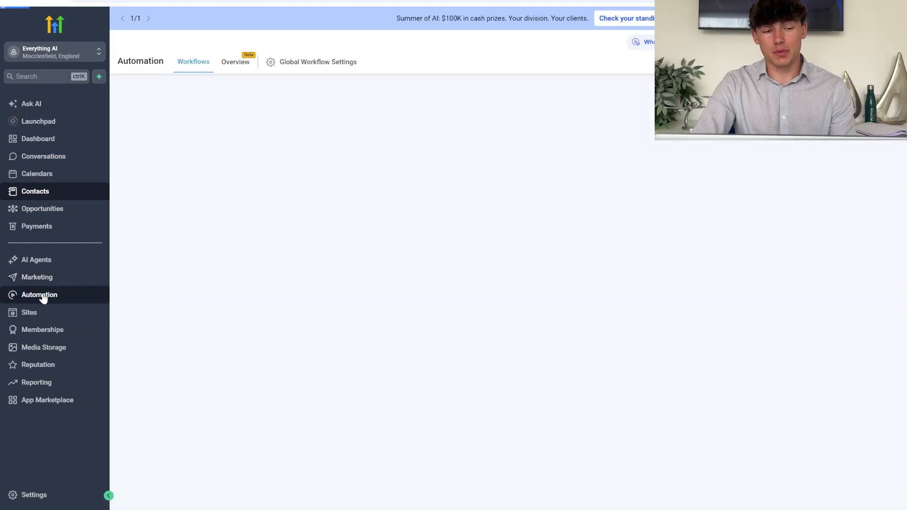
{"action": "left_click", "coordinate": [850, 123]}
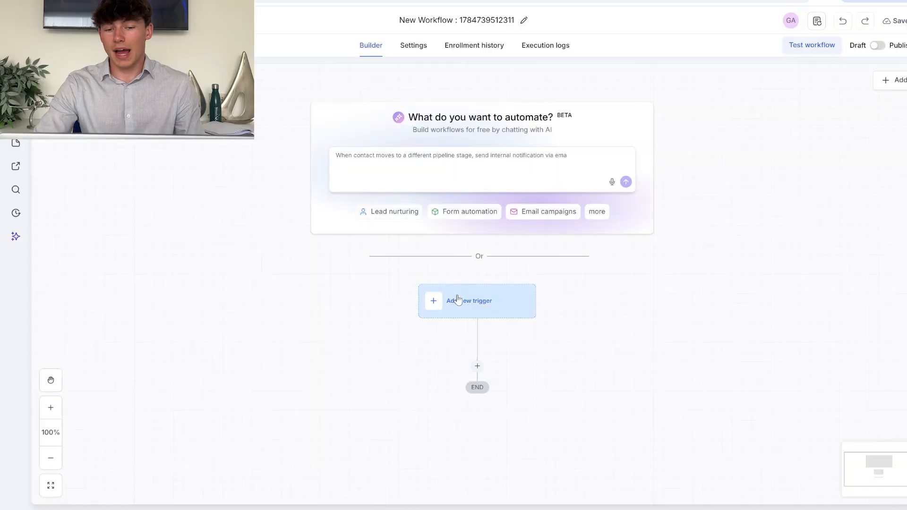
{"action": "left_click", "coordinate": [477, 296]}
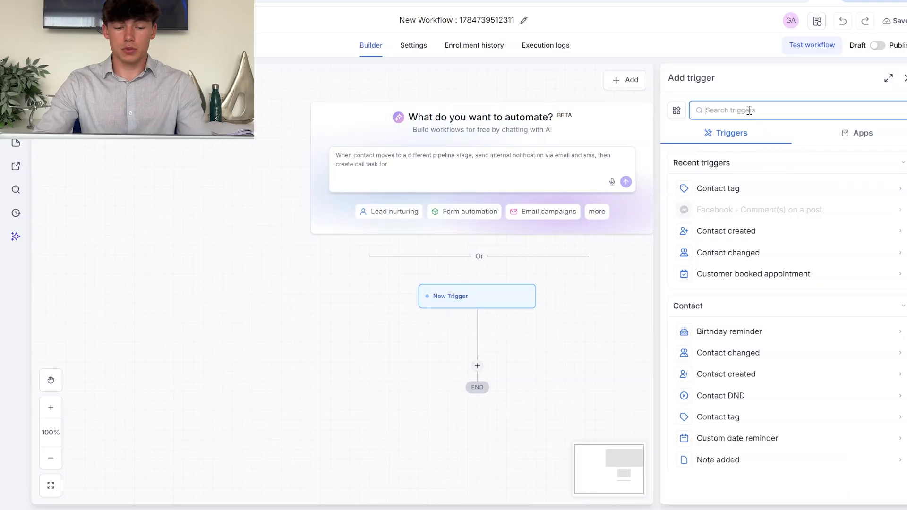
{"action": "type", "text": "form"}
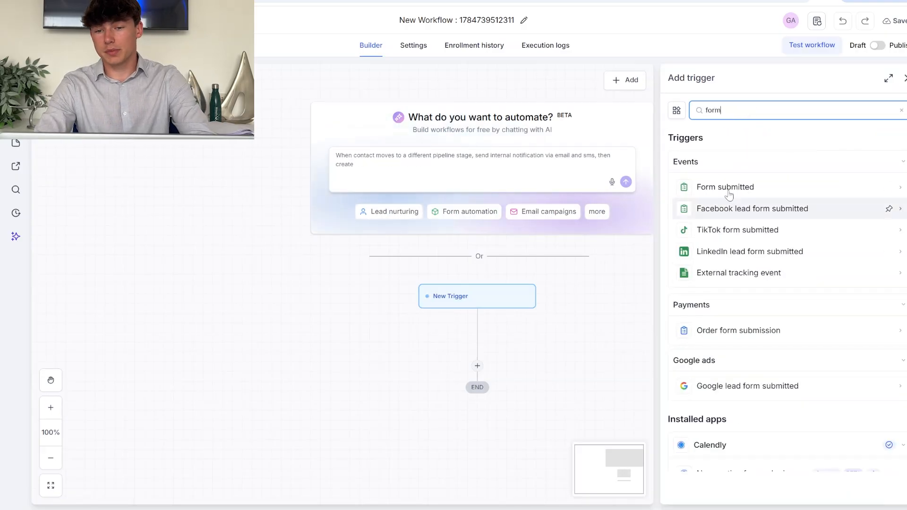
{"action": "left_click", "coordinate": [723, 186]}
{"action": "left_click", "coordinate": [732, 200]}
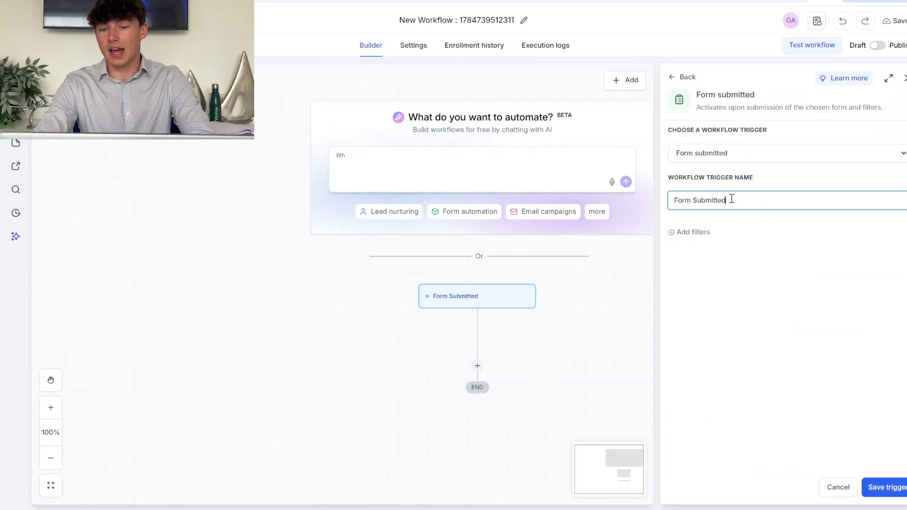
{"action": "left_click", "coordinate": [693, 232]}
{"action": "left_click", "coordinate": [701, 251]}
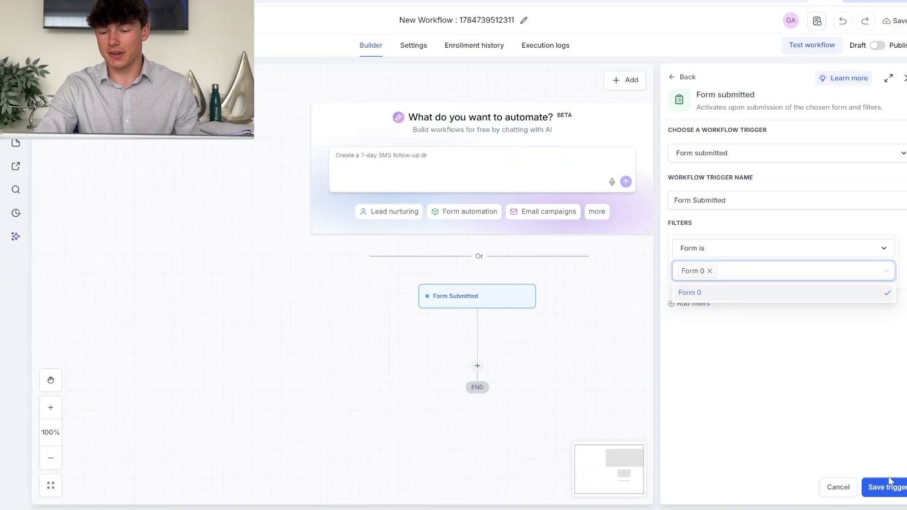
{"action": "left_click", "coordinate": [890, 481]}
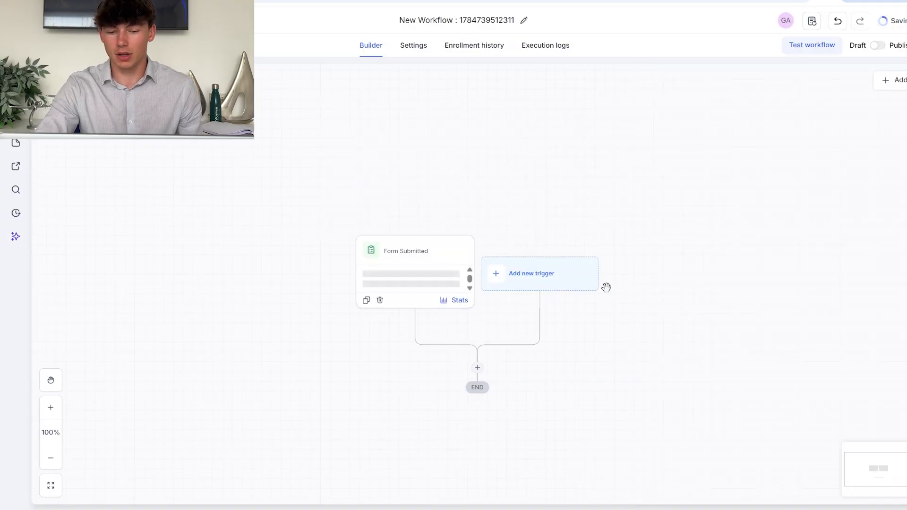
Add a Send Email action after the trigger and rename it 'Welcome'.
{"action": "left_click", "coordinate": [478, 366]}
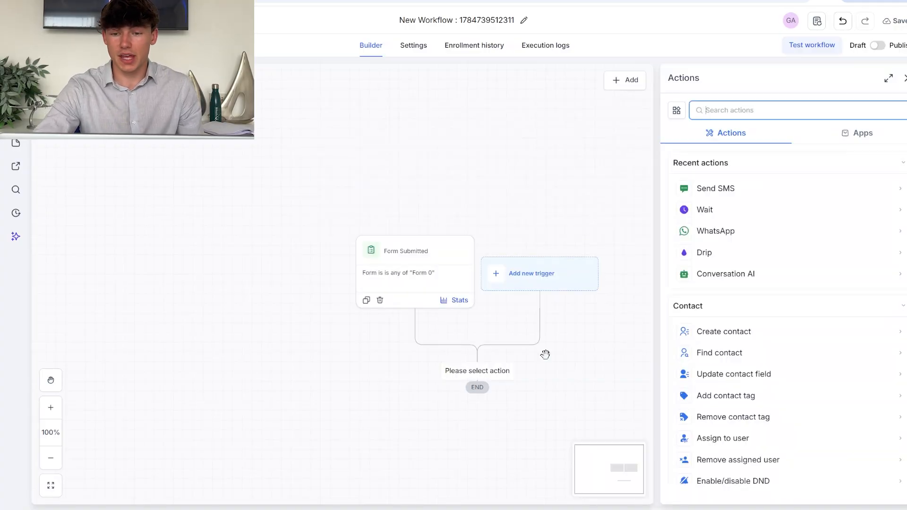
{"action": "type", "text": "send"}
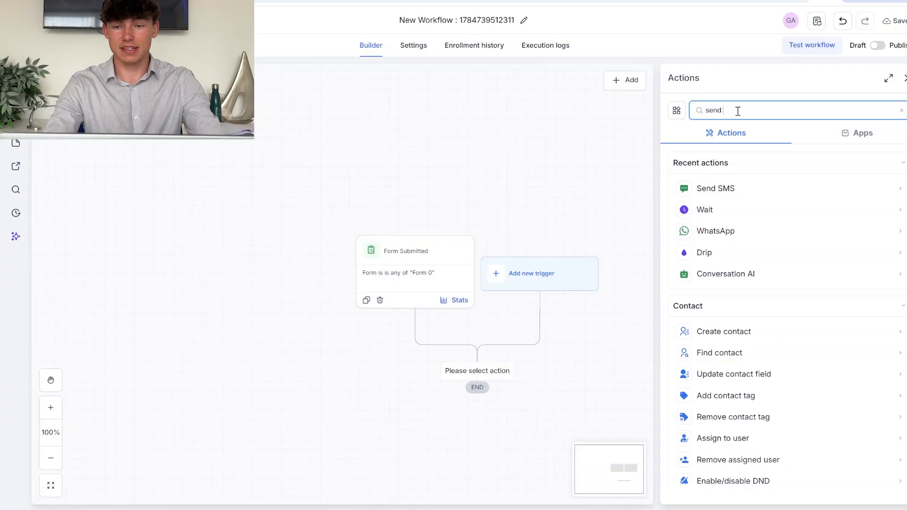
{"action": "type", "text": " email"}
{"action": "left_click", "coordinate": [707, 189]}
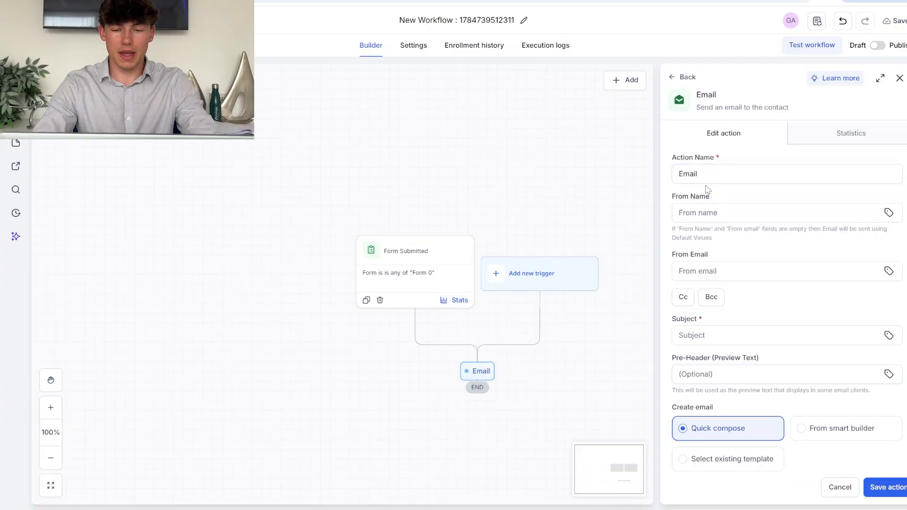
{"action": "double_click", "coordinate": [709, 158]}
{"action": "double_click", "coordinate": [706, 172]}
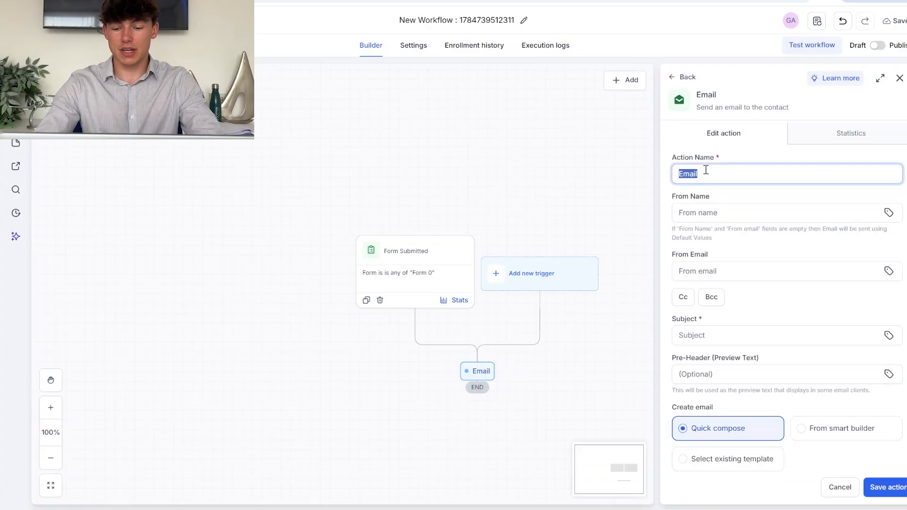
{"action": "key", "text": "BackSpace"}
{"action": "type", "text": "Welcom"}
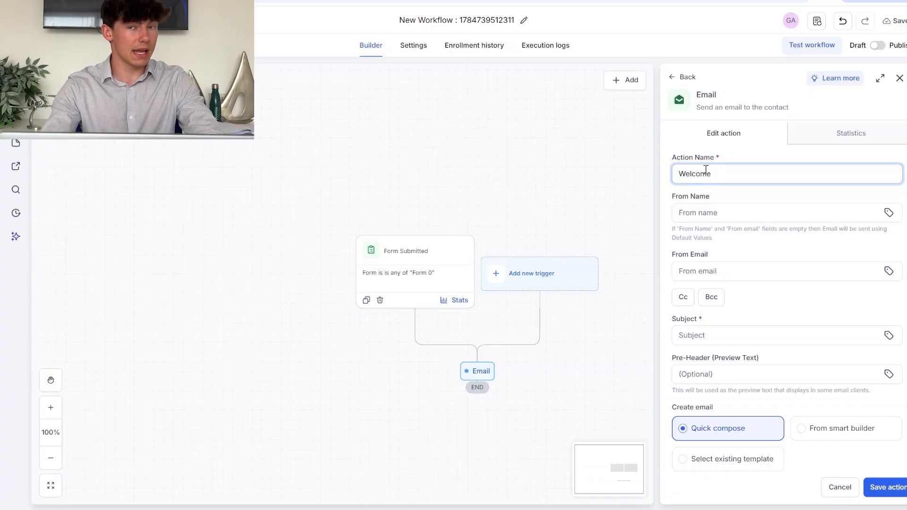
{"action": "type", "text": "e"}
Fill in the sender's name and email, subject 'Welcome', and the welcome message text.
{"action": "left_click", "coordinate": [693, 213]}
{"action": "type", "text": "Georg"}
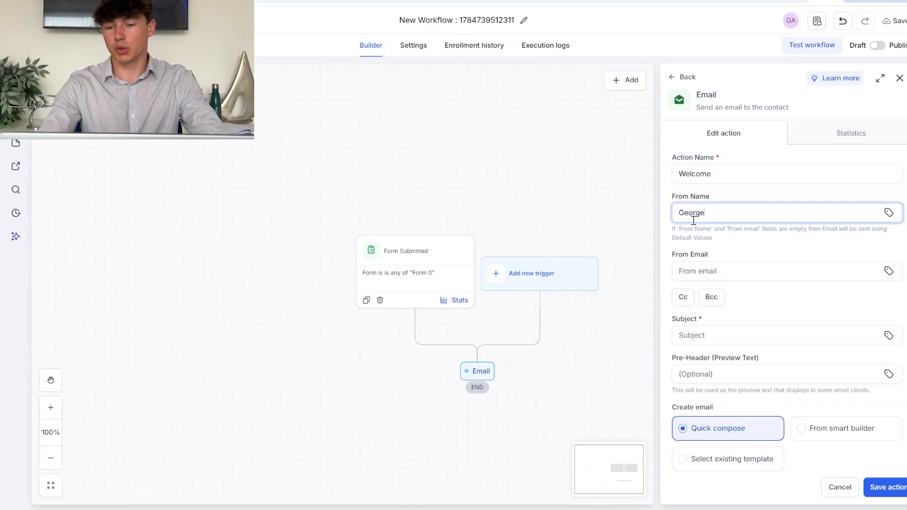
{"action": "type", "text": "e"}
{"action": "left_click", "coordinate": [700, 273]}
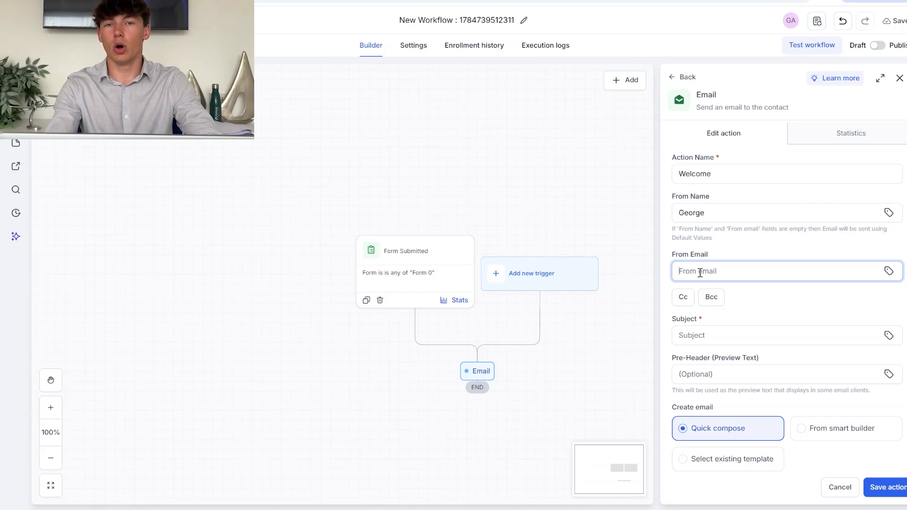
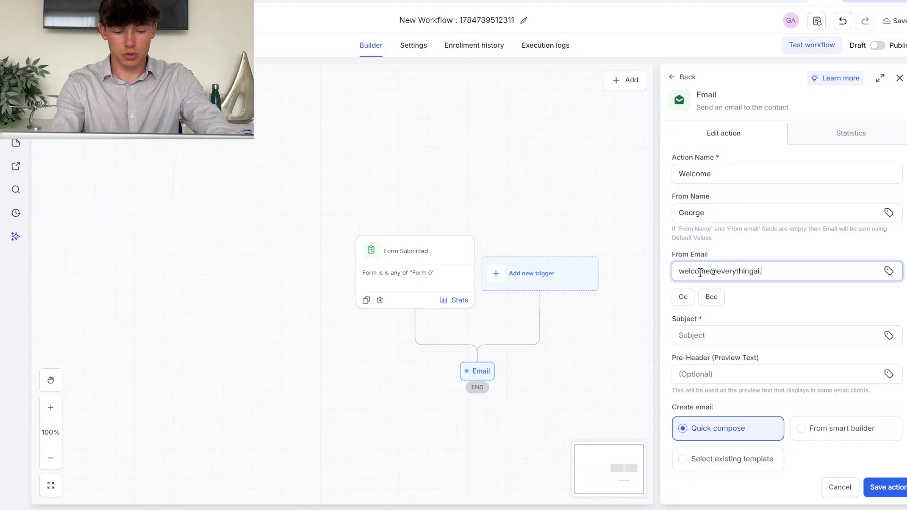
{"action": "scroll", "coordinate": [700, 273], "scroll_direction": "down", "scroll_amount": 2}
{"action": "left_click", "coordinate": [700, 278]}
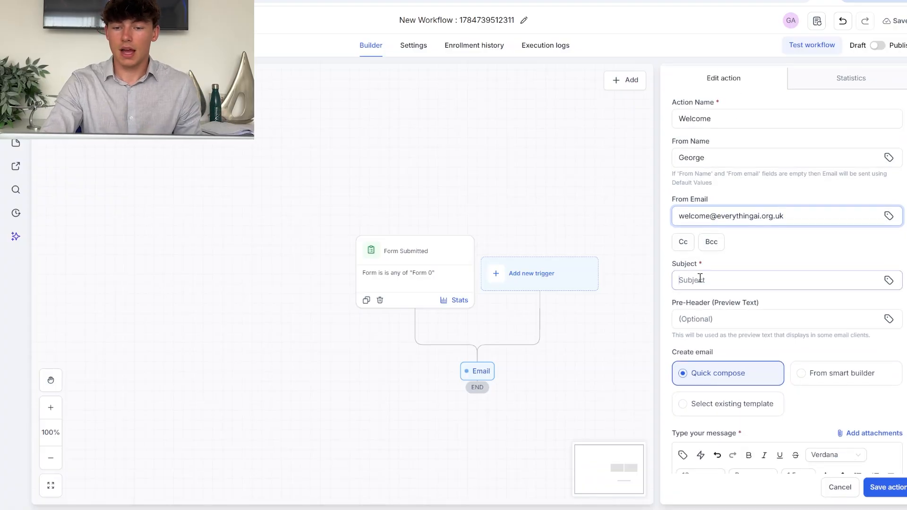
{"action": "scroll", "coordinate": [700, 278], "scroll_direction": "down", "scroll_amount": 1}
{"action": "type", "text": "Welcome"}
{"action": "scroll", "coordinate": [731, 330], "scroll_direction": "down", "scroll_amount": 3}
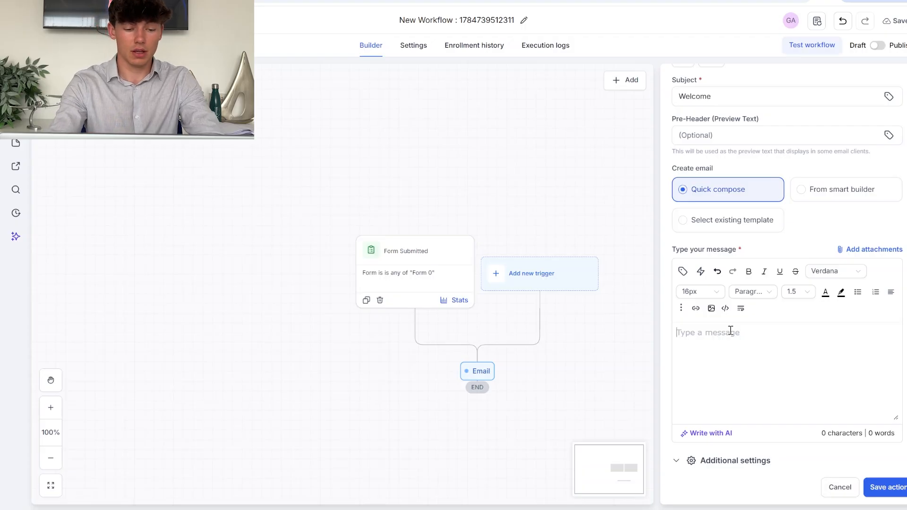
{"action": "type", "text": "Welcome to the "}
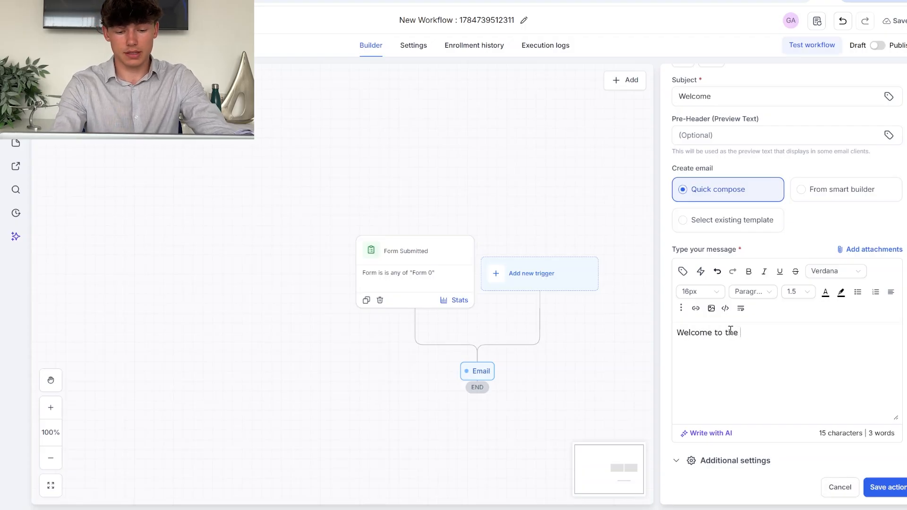
{"action": "type", "text": "team! It's "}
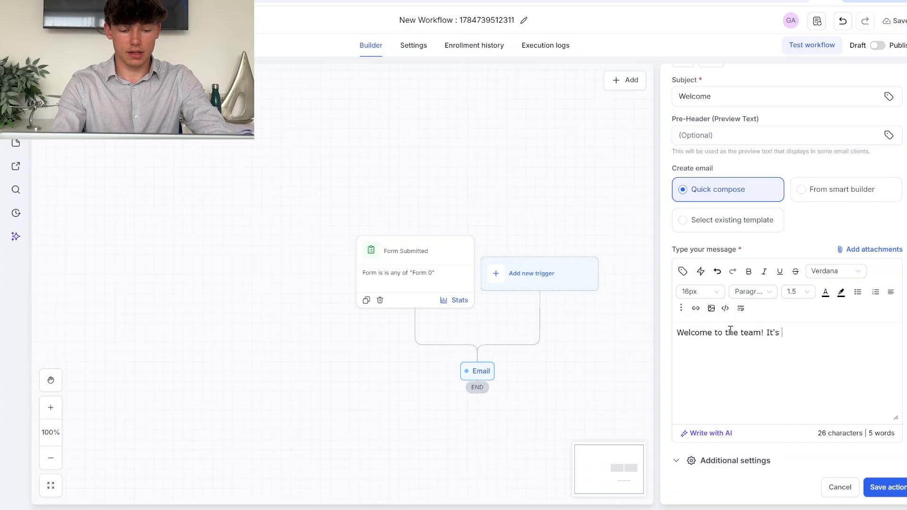
{"action": "type", "text": "a pleasure to h"}
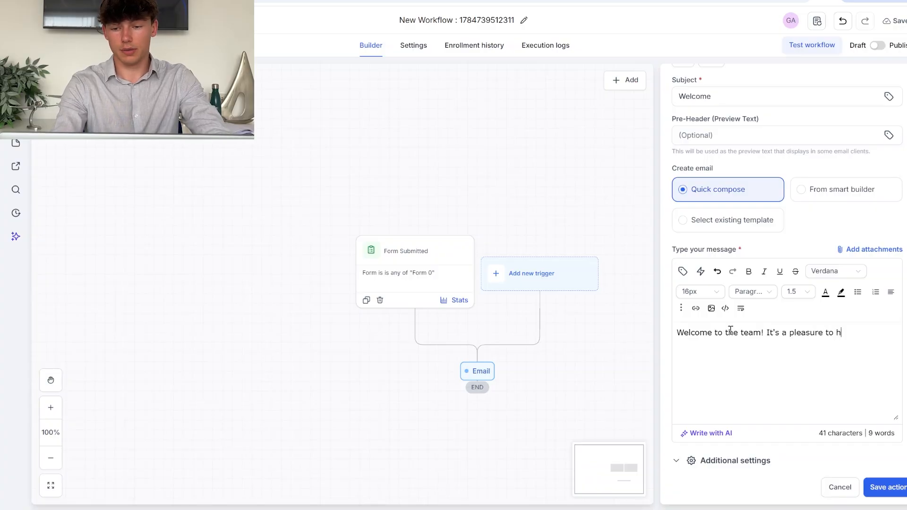
{"action": "type", "text": "ave you here!"}
Insert the contact's first name custom value into the message and save the Welcome action.
{"action": "scroll", "coordinate": [756, 303], "scroll_direction": "up", "scroll_amount": 2}
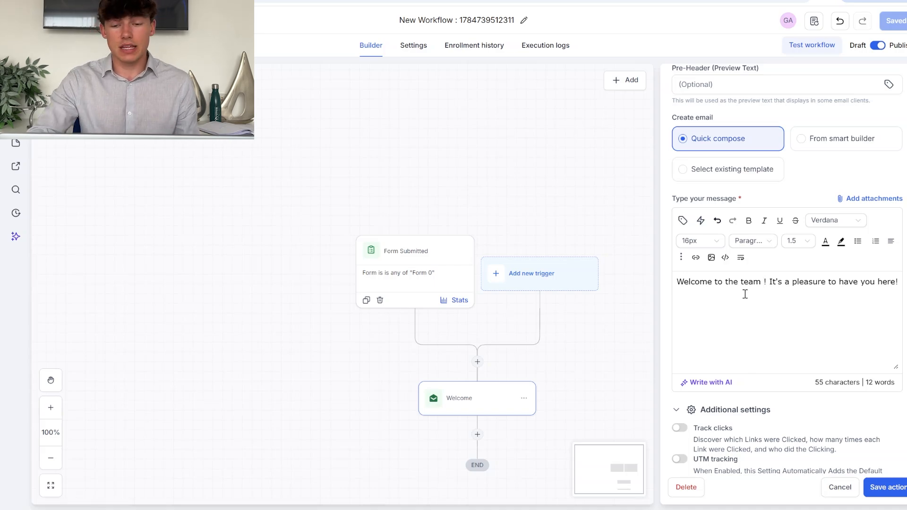
{"action": "left_click", "coordinate": [683, 220]}
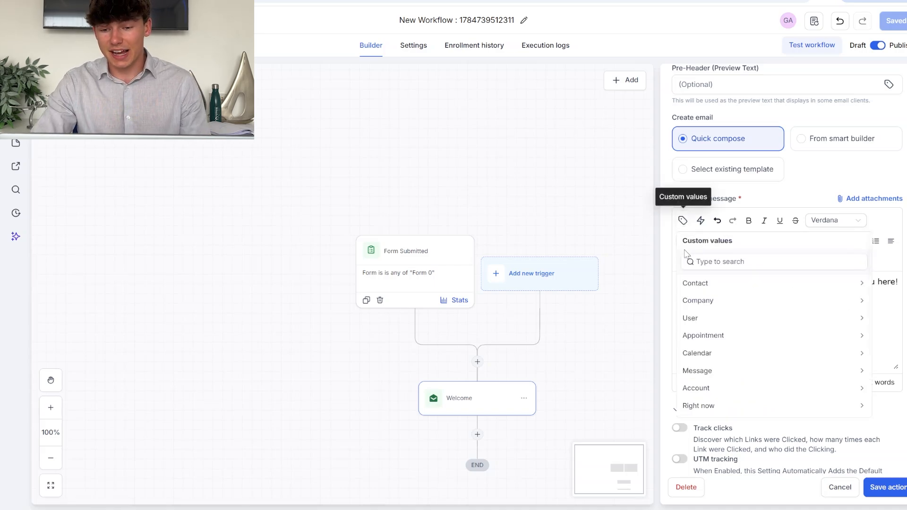
{"action": "left_click", "coordinate": [691, 284]}
{"action": "left_click", "coordinate": [714, 305]}
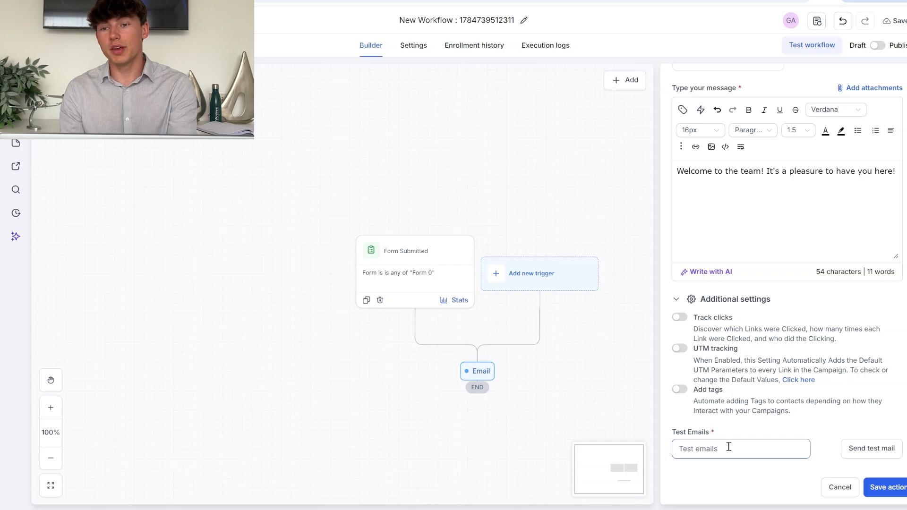
{"action": "left_click", "coordinate": [703, 444]}
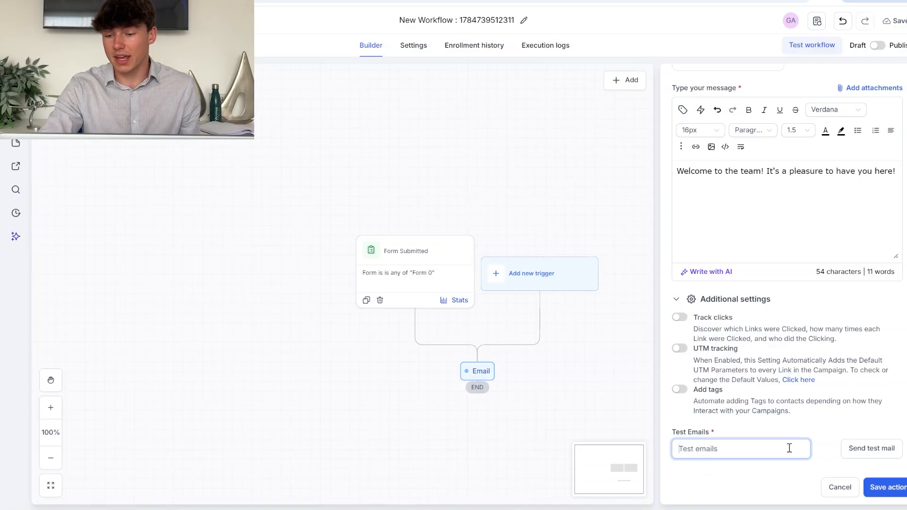
{"action": "left_click", "coordinate": [824, 460]}
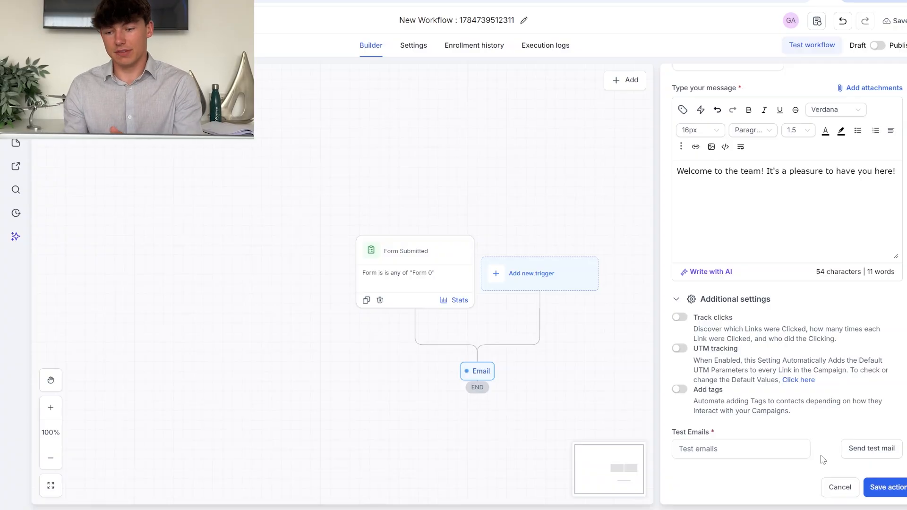
{"action": "left_click", "coordinate": [900, 489]}
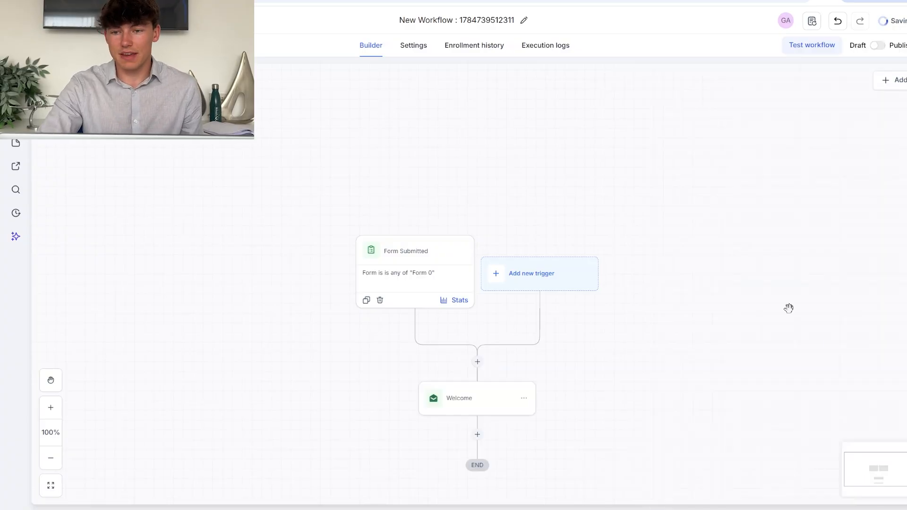
Switch the workflow toggle from Draft to Publish and save it.
{"action": "left_click", "coordinate": [879, 47]}
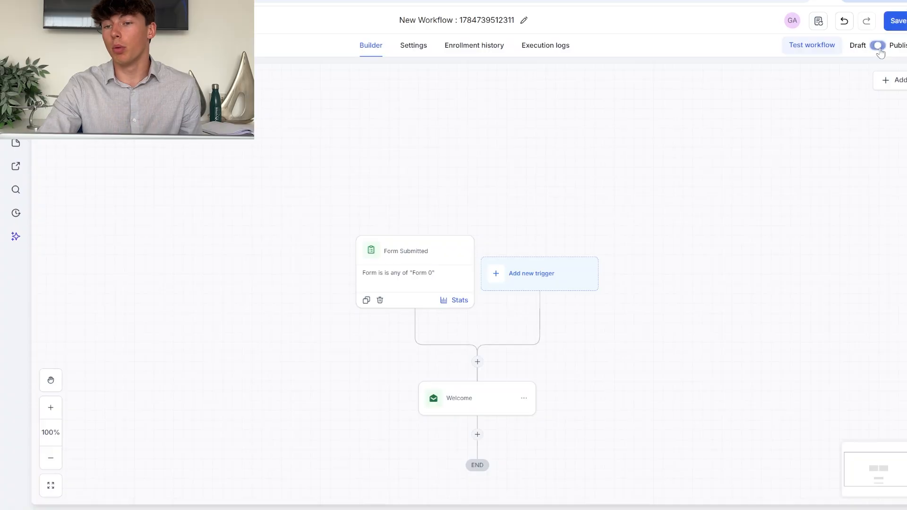
{"action": "left_click", "coordinate": [903, 19]}
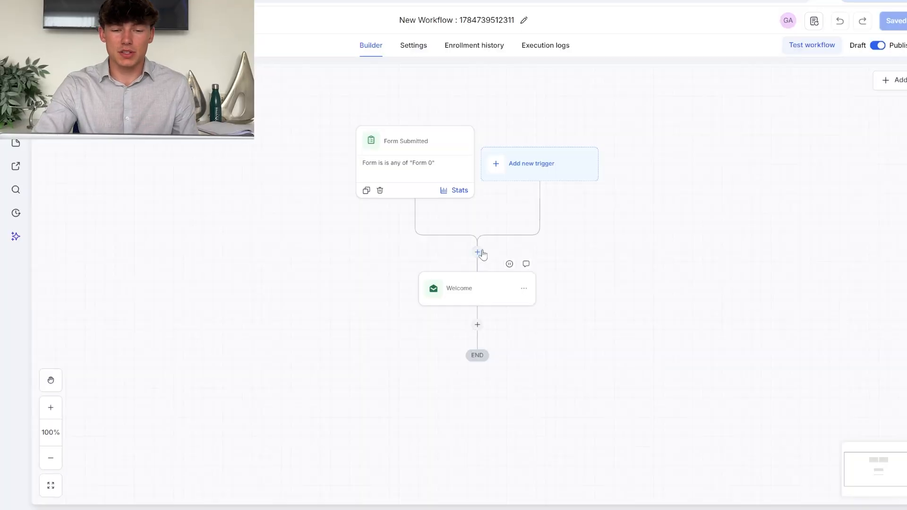
Insert a Wait step between the Form Submitted trigger and the Welcome email.
{"action": "left_click", "coordinate": [478, 252]}
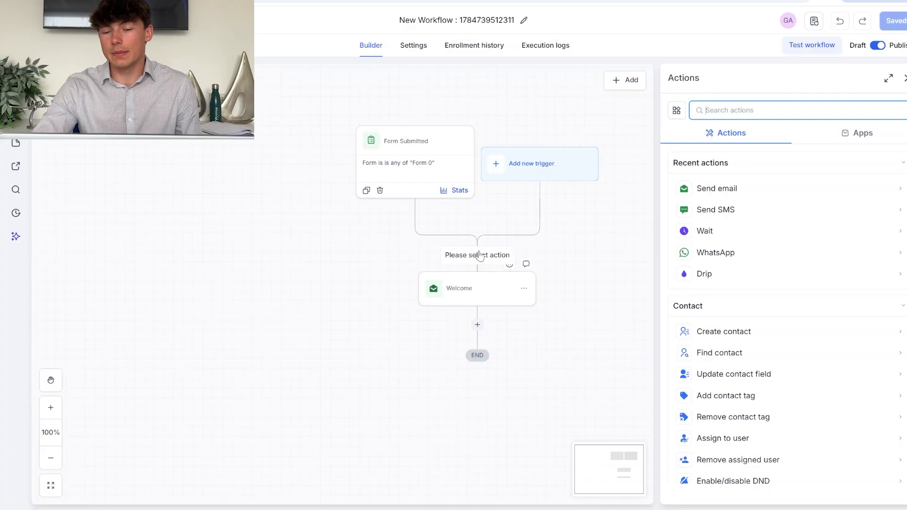
{"action": "left_click", "coordinate": [743, 231]}
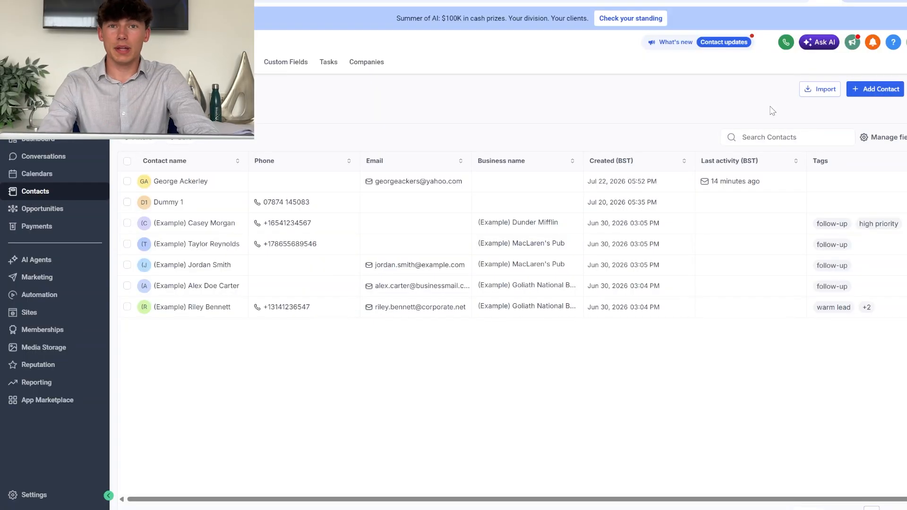
Return to the full contacts list and tick the contacts to email, including Dummy 1.
{"action": "left_click", "coordinate": [820, 94]}
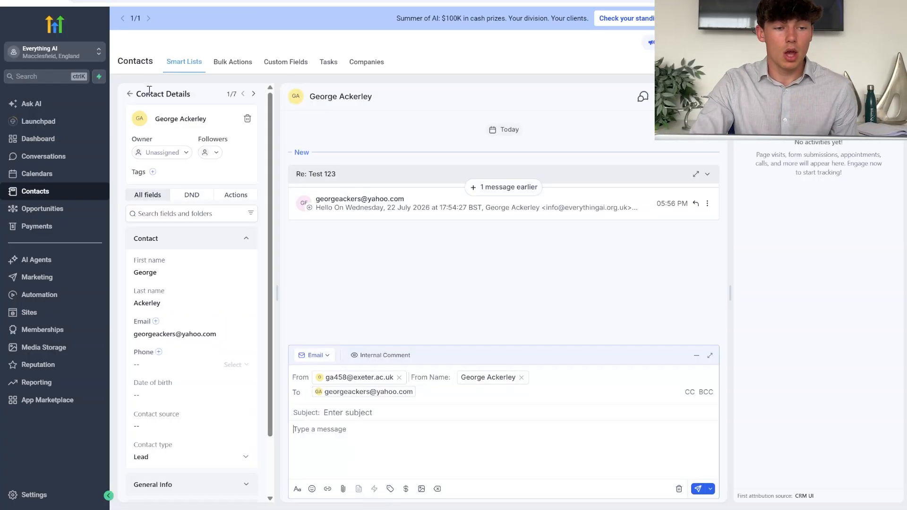
{"action": "left_click", "coordinate": [130, 96]}
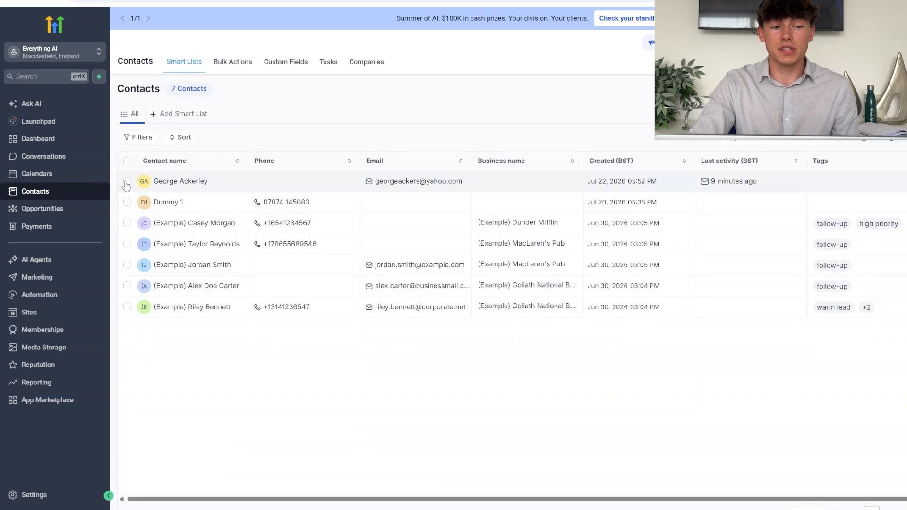
{"action": "left_click", "coordinate": [127, 182]}
{"action": "left_click", "coordinate": [127, 203]}
{"action": "left_click", "coordinate": [127, 223]}
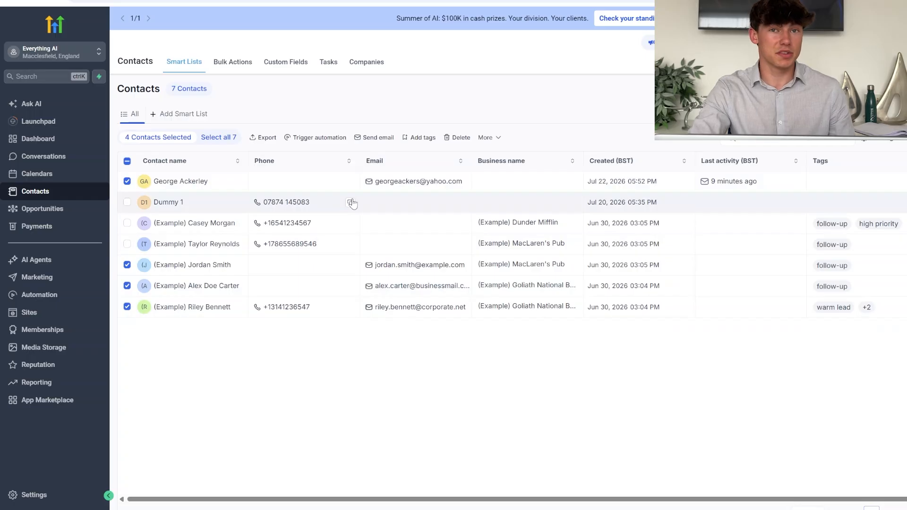
Start a bulk email to the selected contacts, name the action 'Marketing Email', and enter the sender name.
{"action": "left_click", "coordinate": [373, 138]}
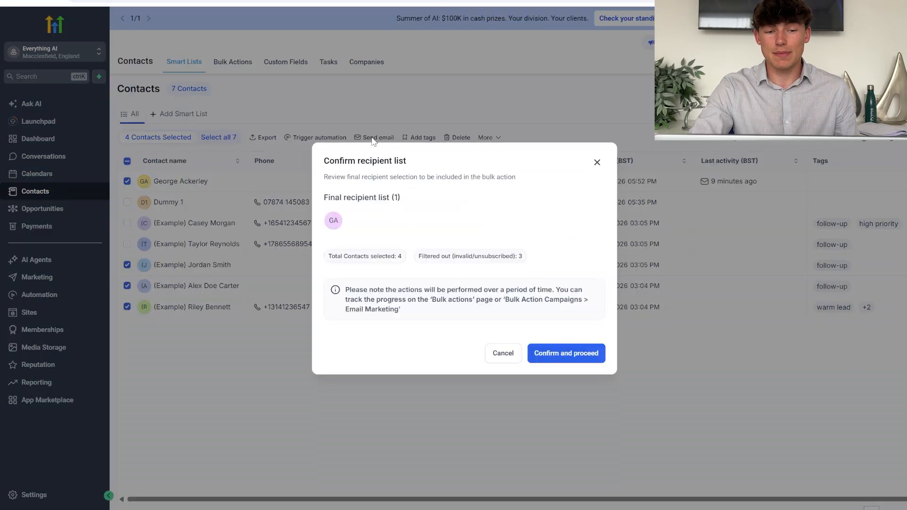
{"action": "left_click", "coordinate": [583, 357]}
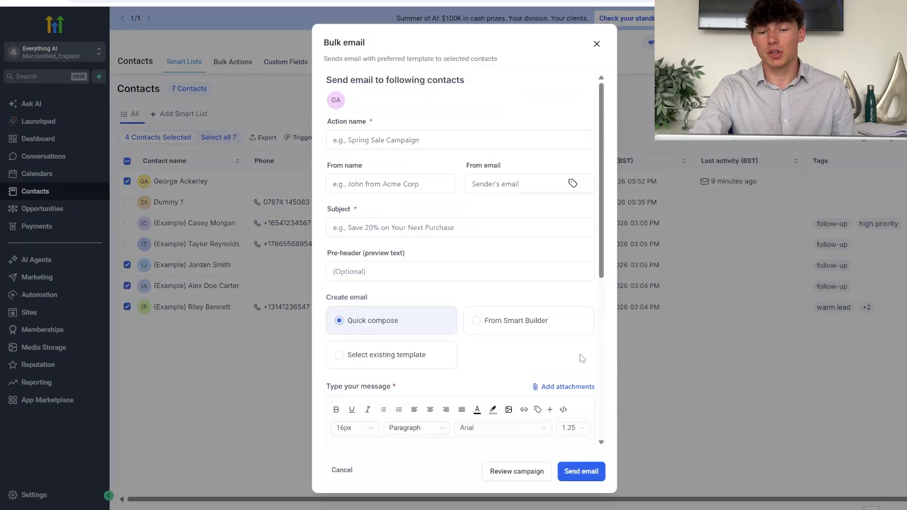
{"action": "left_click", "coordinate": [384, 134]}
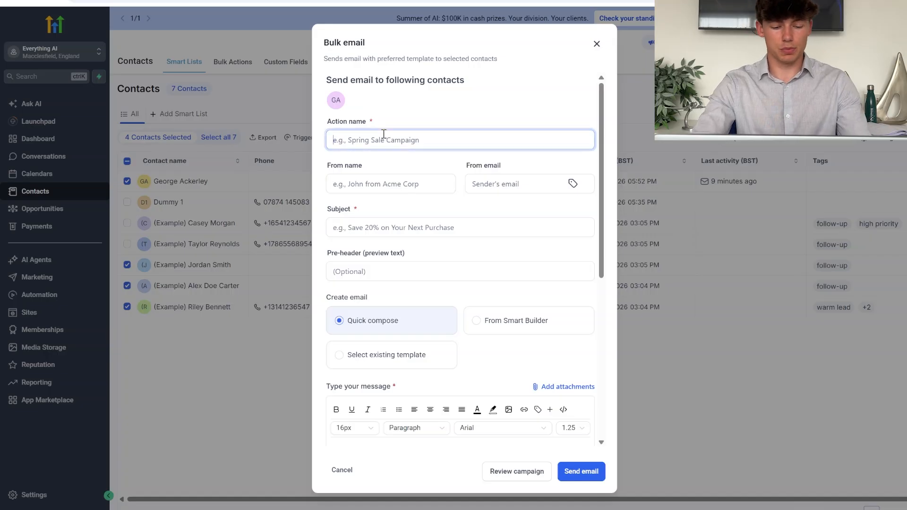
{"action": "type", "text": "Marketing Email"}
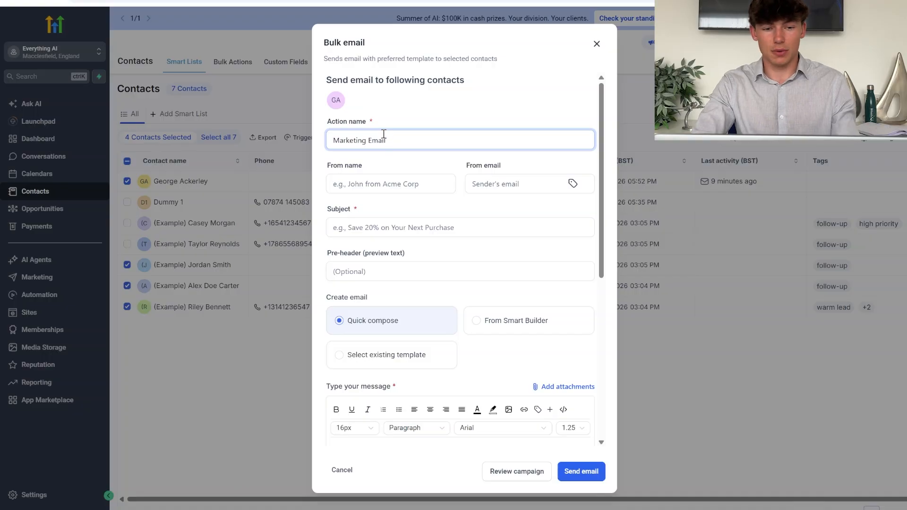
{"action": "left_click", "coordinate": [361, 193]}
{"action": "type", "text": "George"}
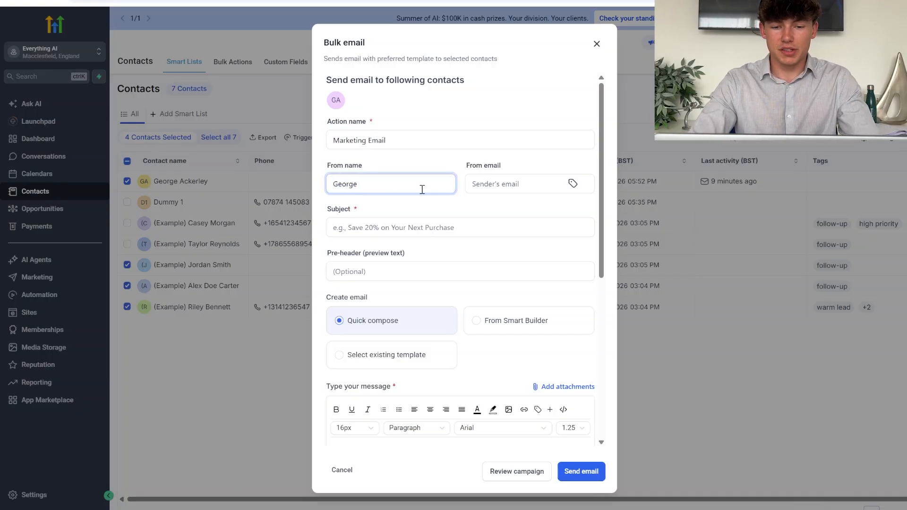
Enter the marketing sender address and subject '20% off your next purchase'.
{"action": "left_click", "coordinate": [491, 189]}
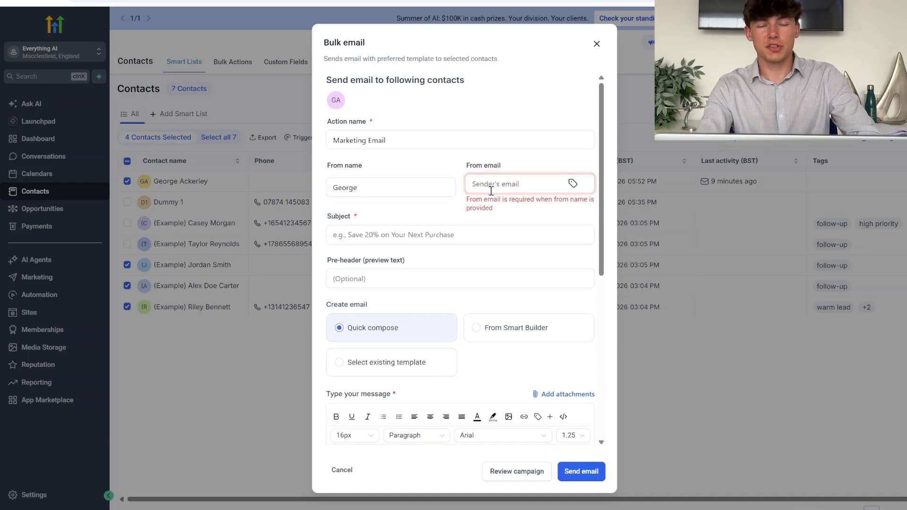
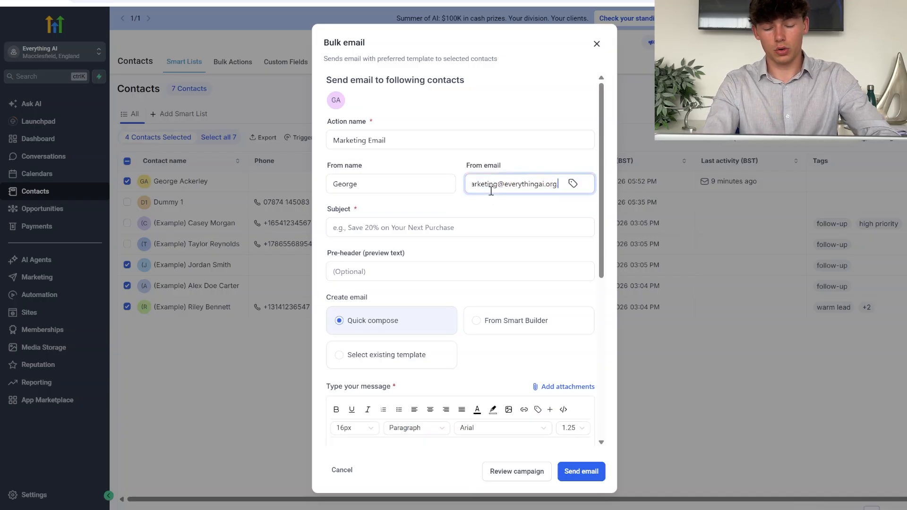
{"action": "left_click", "coordinate": [435, 225]}
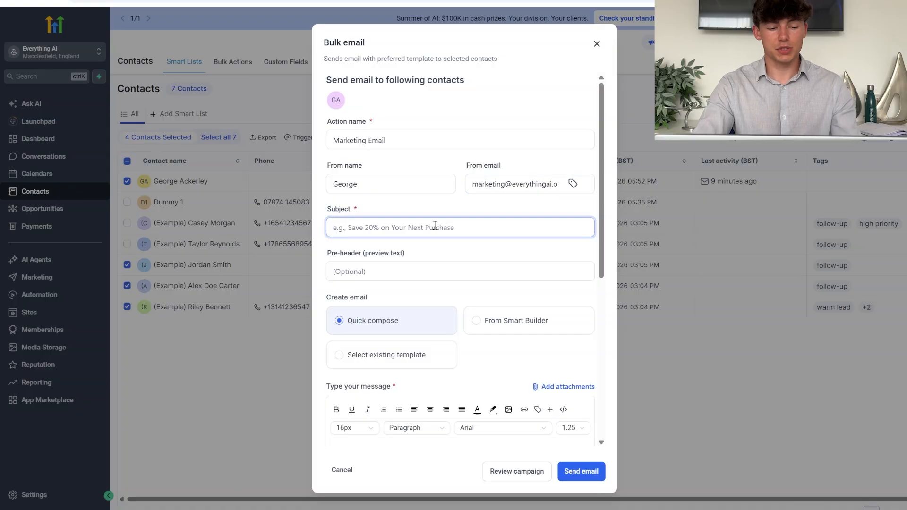
{"action": "type", "text": "20% off your enxt puechase"}
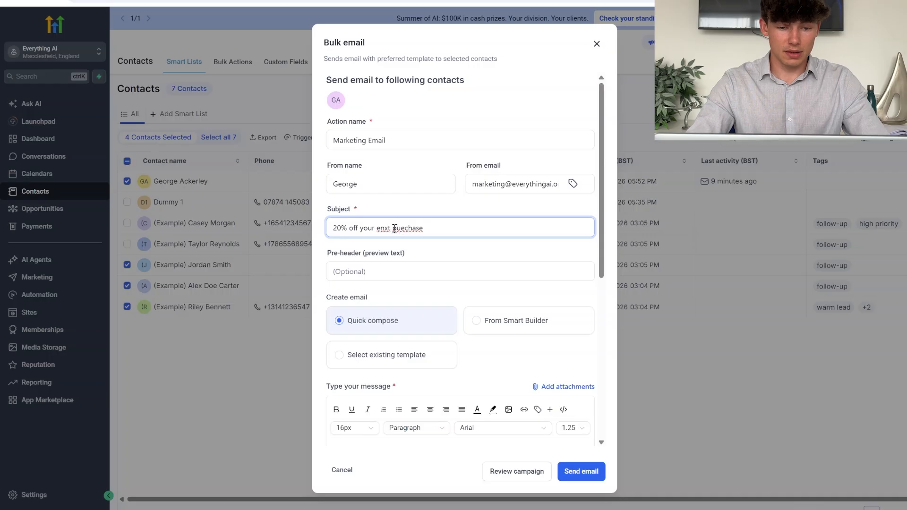
{"action": "left_click", "coordinate": [410, 252]}
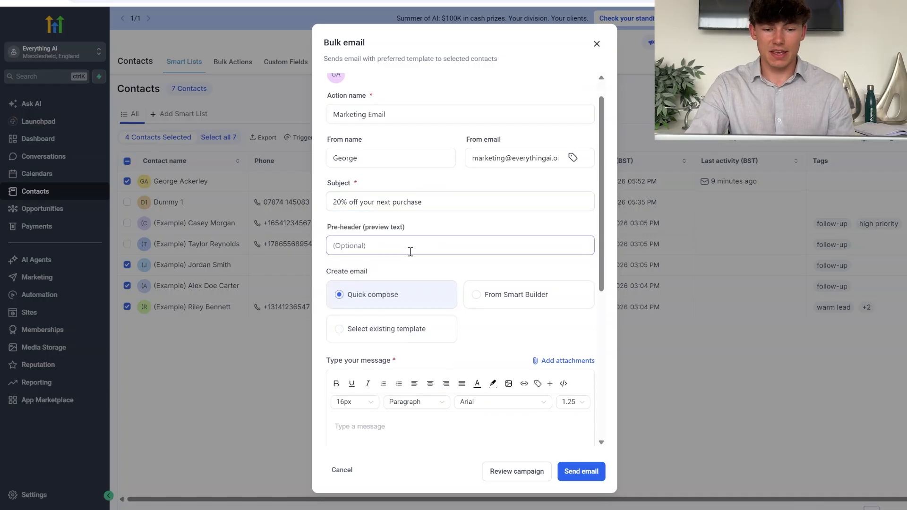
Type 123 as the bulk email's message body.
{"action": "scroll", "coordinate": [410, 252], "scroll_direction": "down", "scroll_amount": 4}
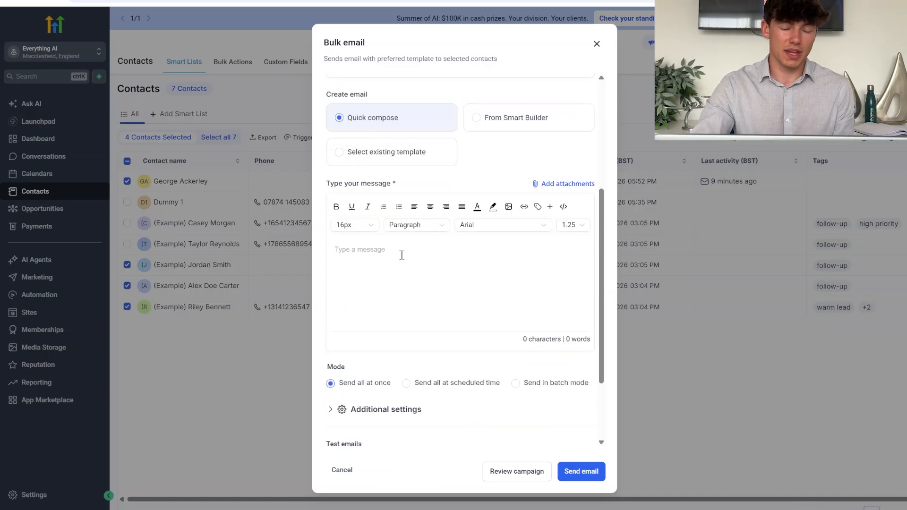
{"action": "type", "text": "123"}
{"action": "scroll", "coordinate": [364, 272], "scroll_direction": "down", "scroll_amount": 2}
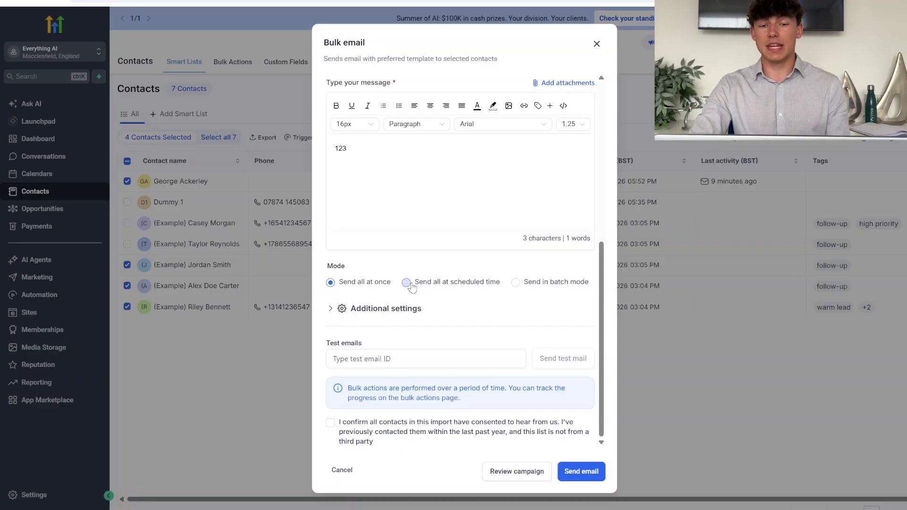
Switch sending to batch mode, 100 contacts per batch, 1 day apart.
{"action": "left_click", "coordinate": [409, 285]}
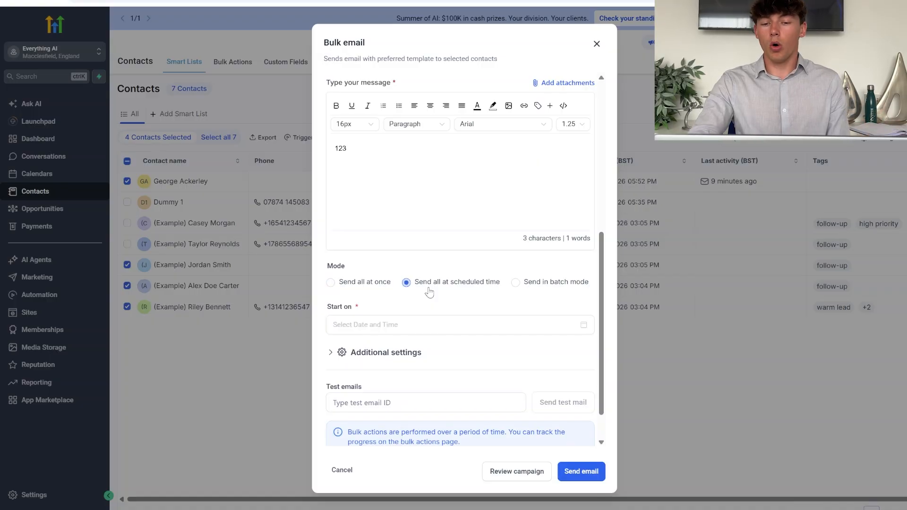
{"action": "left_click", "coordinate": [533, 284]}
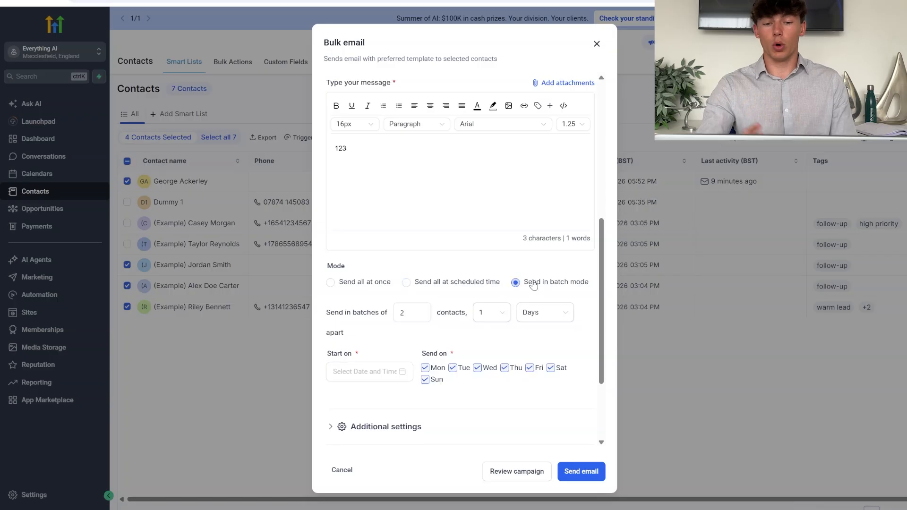
{"action": "left_click", "coordinate": [410, 312]}
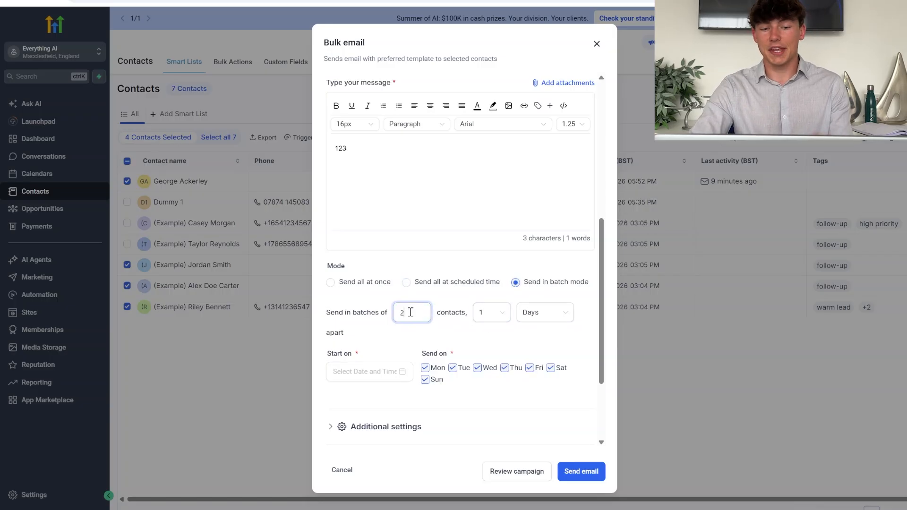
{"action": "key", "text": "BackSpace"}
{"action": "type", "text": "100"}
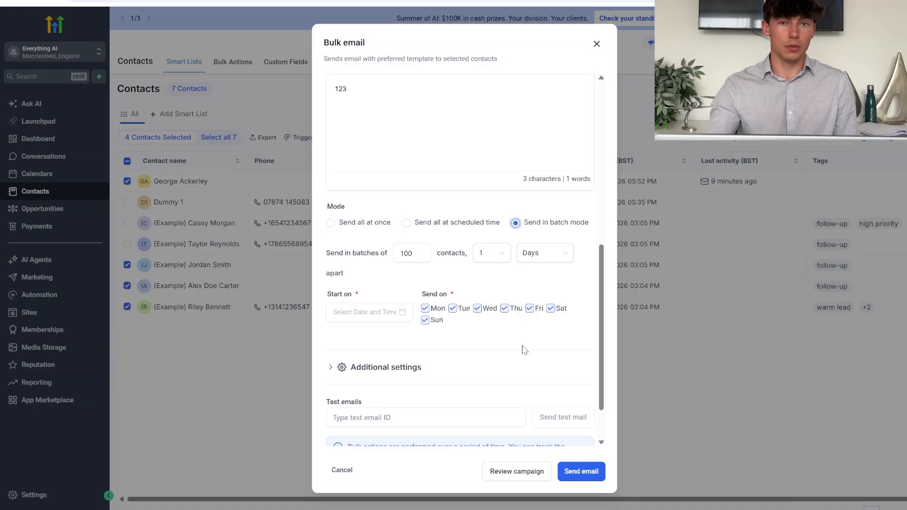
{"action": "scroll", "coordinate": [523, 350], "scroll_direction": "down", "scroll_amount": 1}
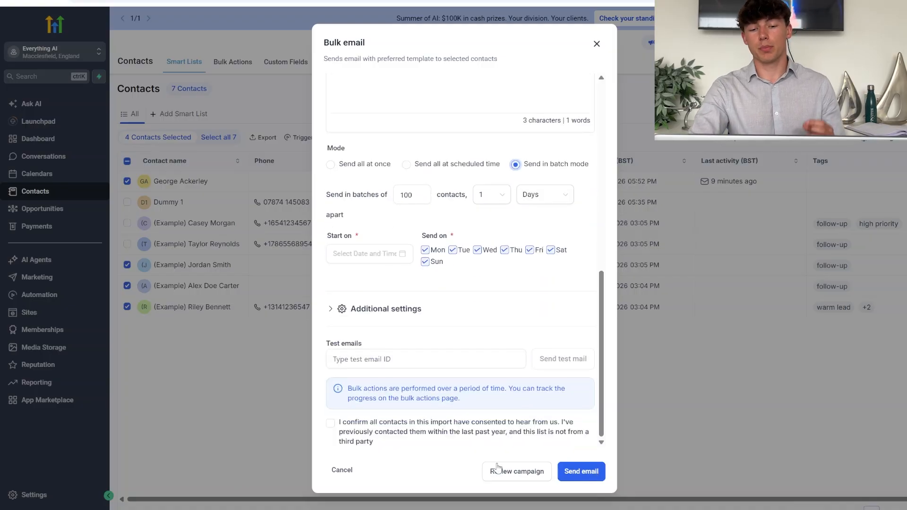
Discard the bulk email and go to Marketing > Emails > Templates.
{"action": "left_click", "coordinate": [329, 471]}
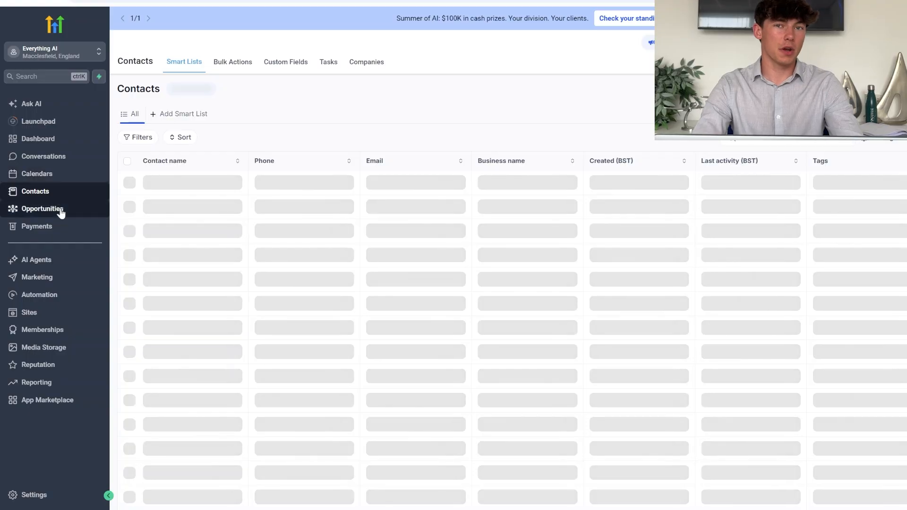
{"action": "left_click", "coordinate": [36, 277]}
{"action": "left_click", "coordinate": [238, 65]}
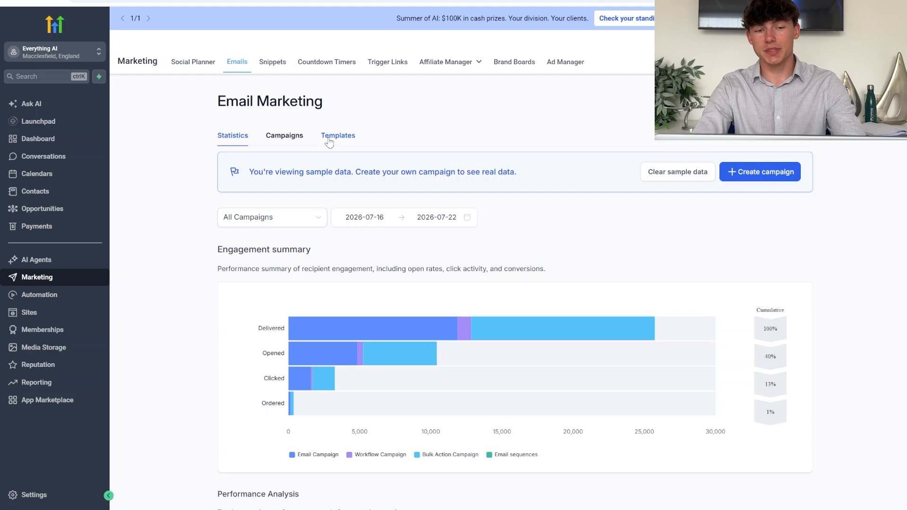
{"action": "left_click", "coordinate": [329, 137]}
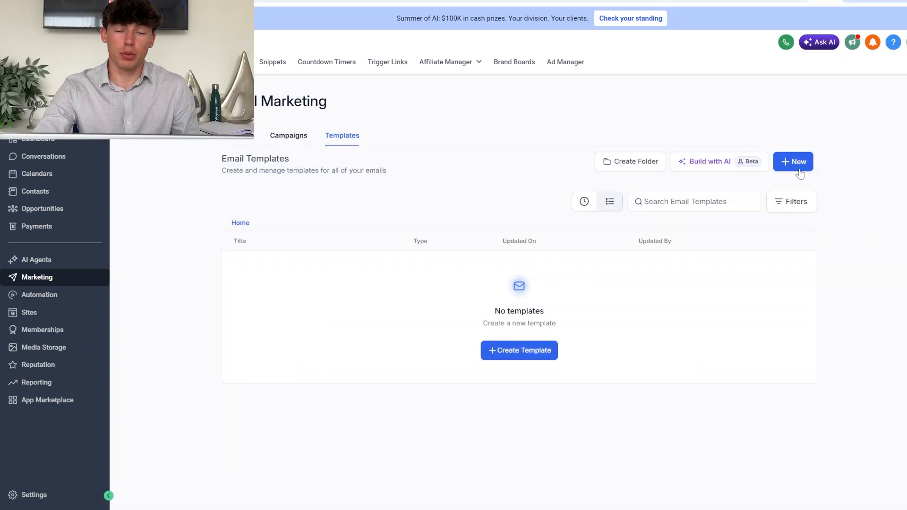
Browse the Email Marketing Templates library filtered to the 23 Restaurant & Bar templates.
{"action": "left_click", "coordinate": [799, 169]}
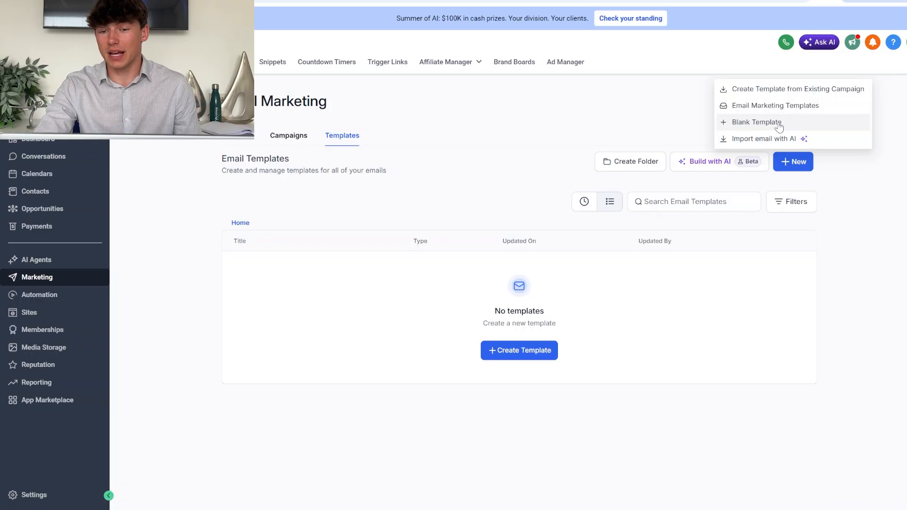
{"action": "left_click", "coordinate": [794, 106]}
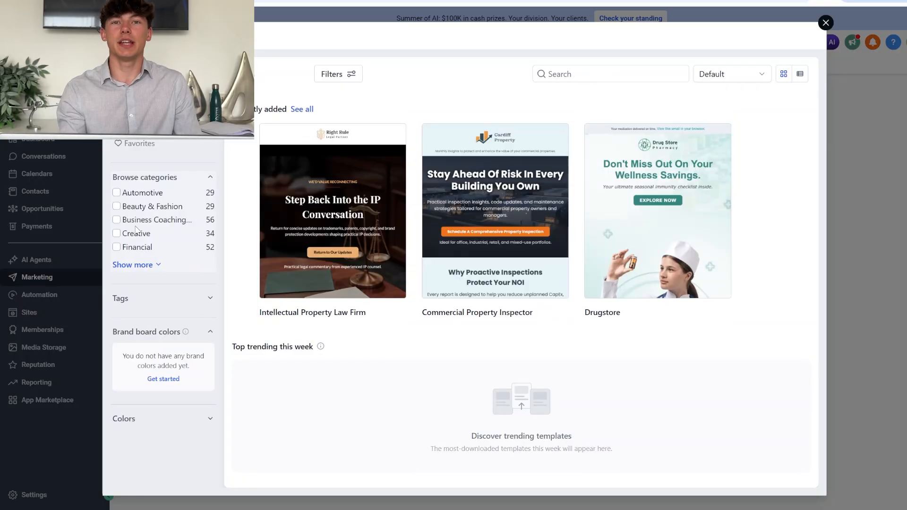
{"action": "left_click", "coordinate": [135, 265]}
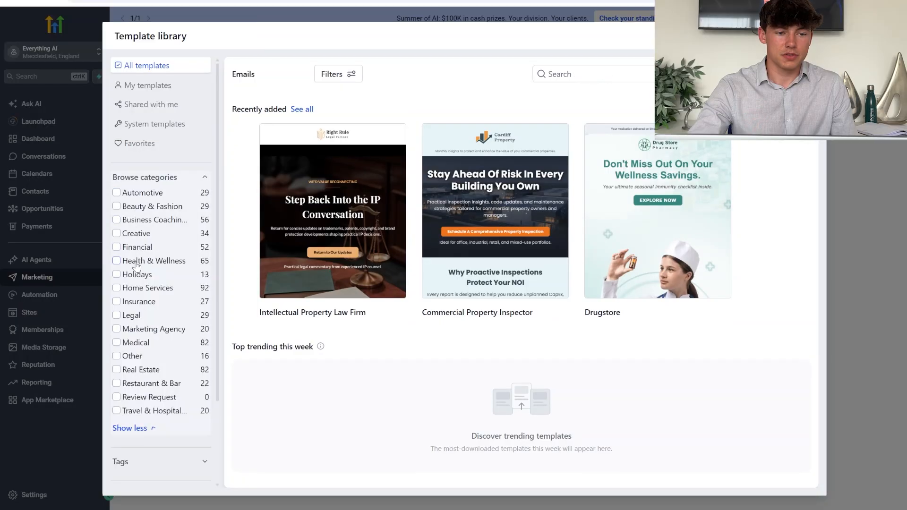
{"action": "scroll", "coordinate": [143, 337], "scroll_direction": "down", "scroll_amount": 1}
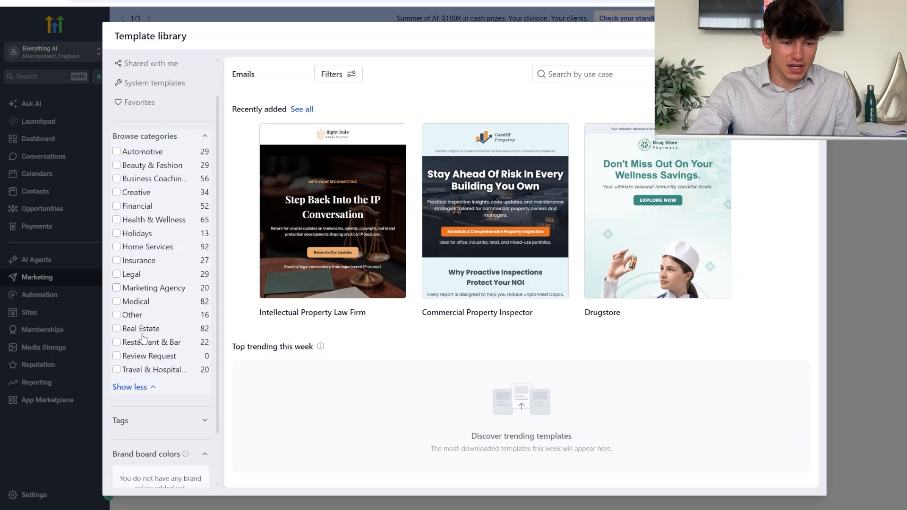
{"action": "left_click", "coordinate": [117, 341]}
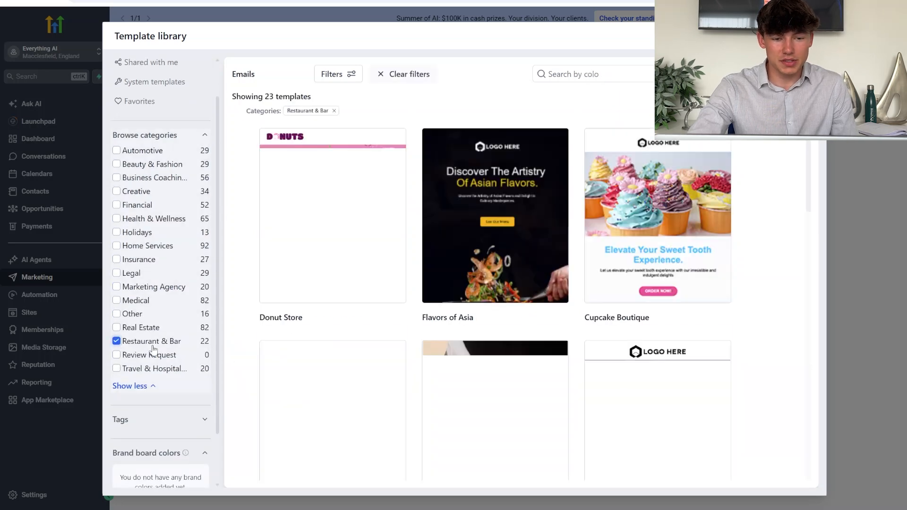
Open the Donut Store template in the email editor and review it.
{"action": "mouse_move", "coordinate": [429, 276]}
{"action": "mouse_move", "coordinate": [352, 207]}
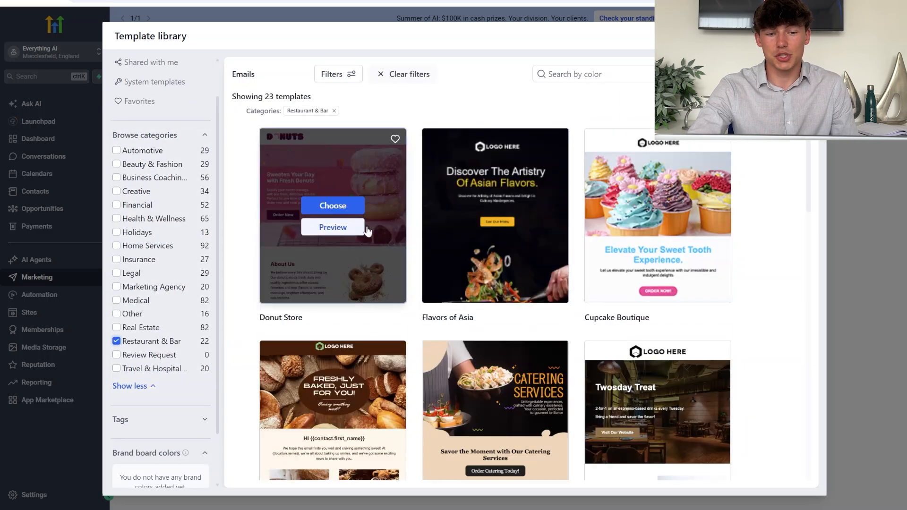
{"action": "left_click", "coordinate": [354, 206]}
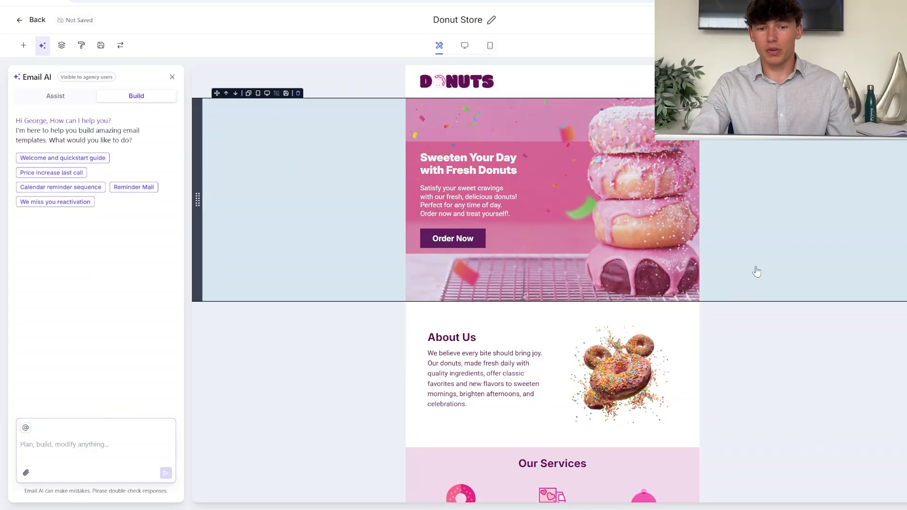
{"action": "scroll", "coordinate": [757, 272], "scroll_direction": "down", "scroll_amount": 1}
{"action": "scroll", "coordinate": [757, 272], "scroll_direction": "up", "scroll_amount": 1}
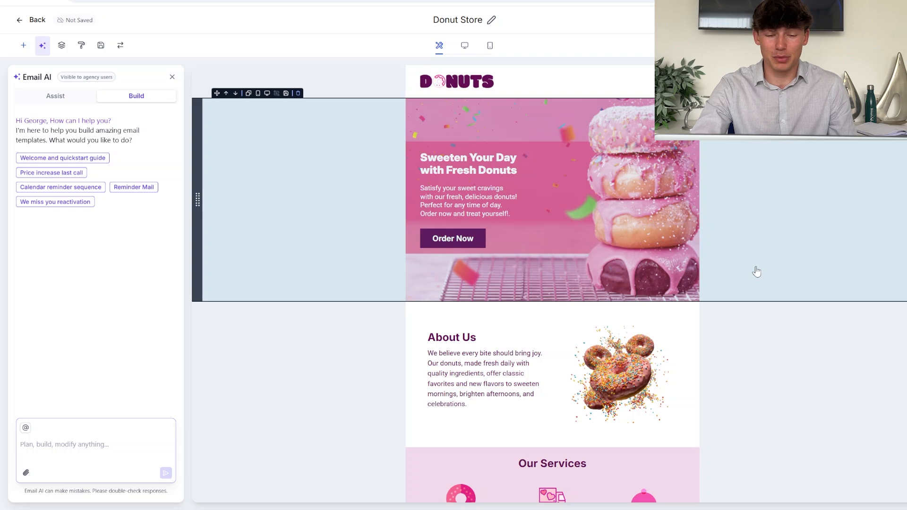
{"action": "scroll", "coordinate": [757, 273], "scroll_direction": "down", "scroll_amount": 6}
{"action": "scroll", "coordinate": [756, 280], "scroll_direction": "up", "scroll_amount": 6}
{"action": "left_click", "coordinate": [476, 85]}
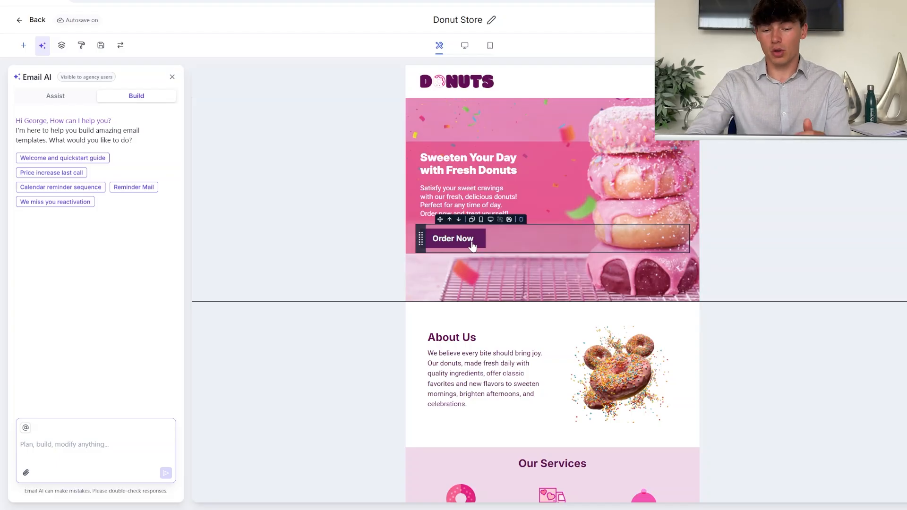
Save the Donut Store template and exit the editor.
{"action": "scroll", "coordinate": [472, 246], "scroll_direction": "down", "scroll_amount": 14}
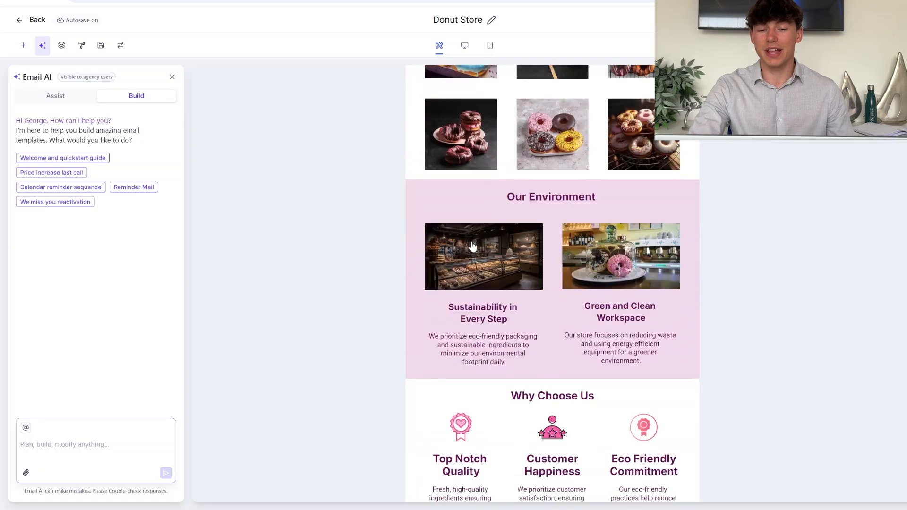
{"action": "scroll", "coordinate": [473, 246], "scroll_direction": "down", "scroll_amount": 1}
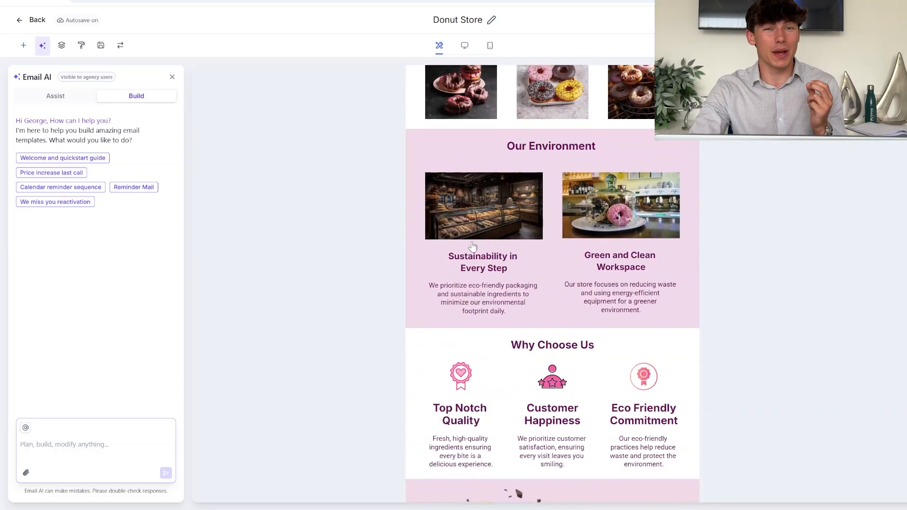
{"action": "scroll", "coordinate": [473, 245], "scroll_direction": "down", "scroll_amount": 8}
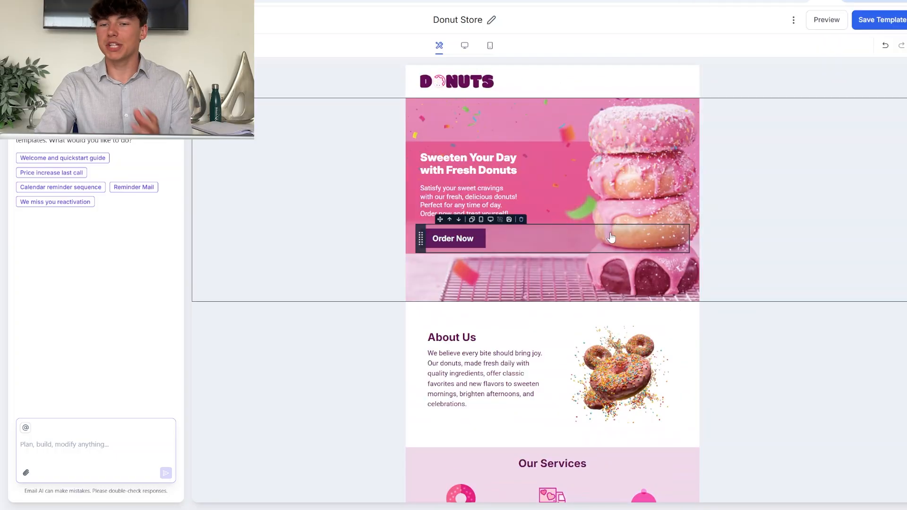
{"action": "left_click", "coordinate": [882, 21]}
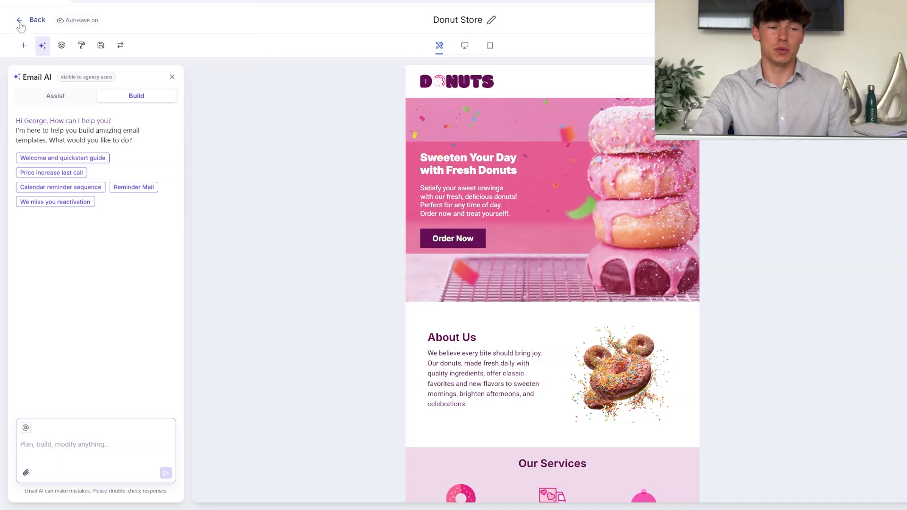
{"action": "left_click", "coordinate": [20, 21]}
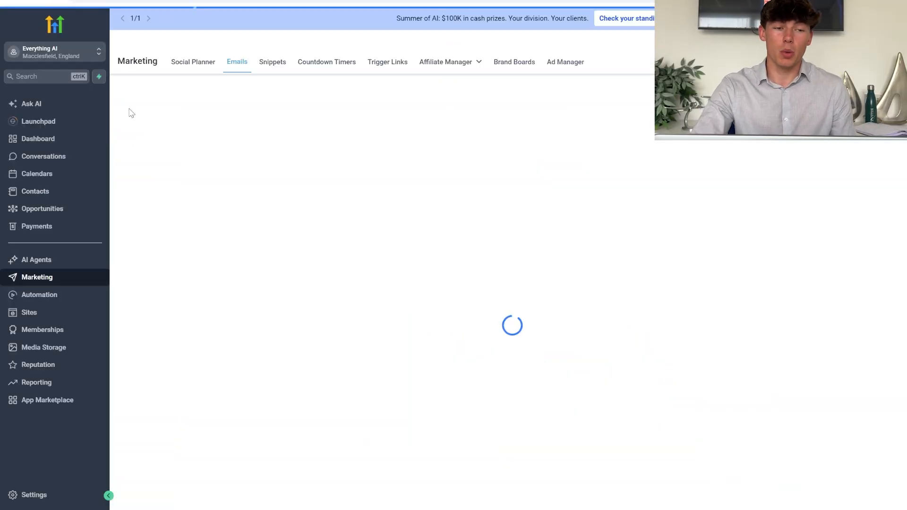
In Contacts, check the contact's email composer, then tick the first of 7 contacts.
{"action": "left_click", "coordinate": [41, 190]}
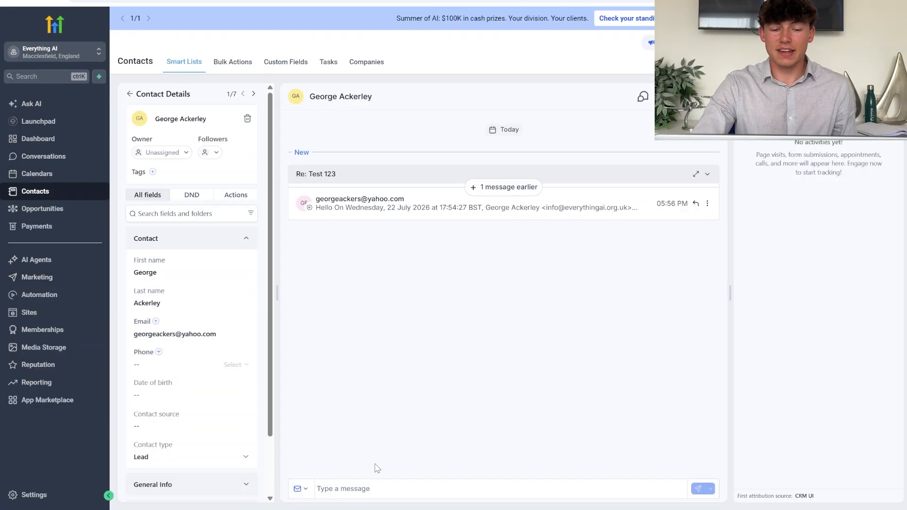
{"action": "left_click", "coordinate": [360, 487]}
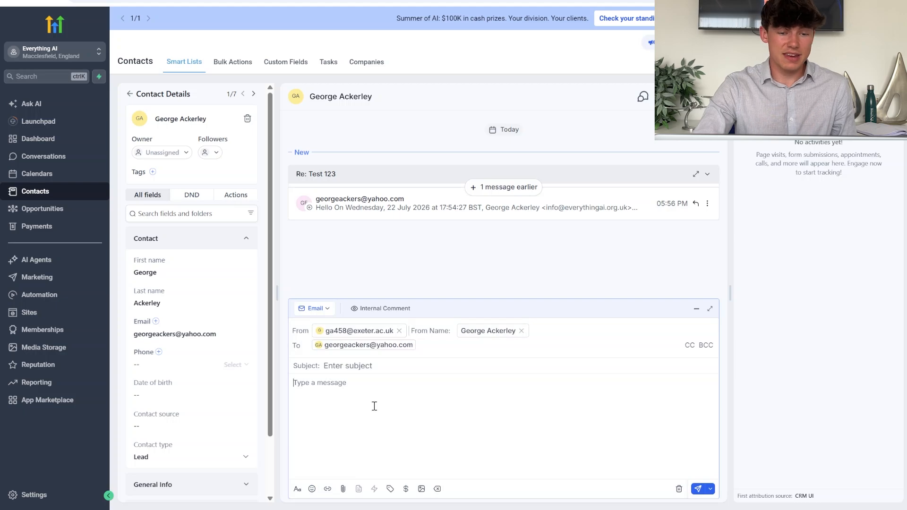
{"action": "left_click", "coordinate": [128, 94]}
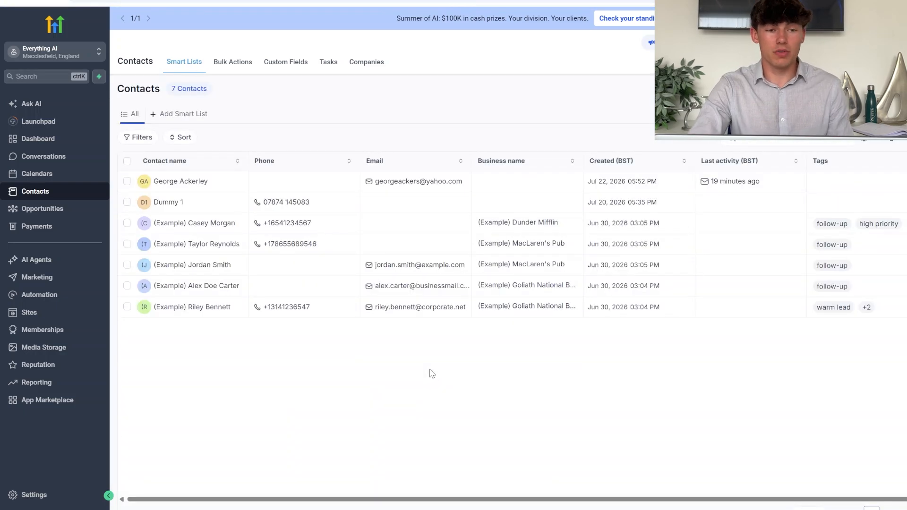
{"action": "left_click", "coordinate": [127, 183]}
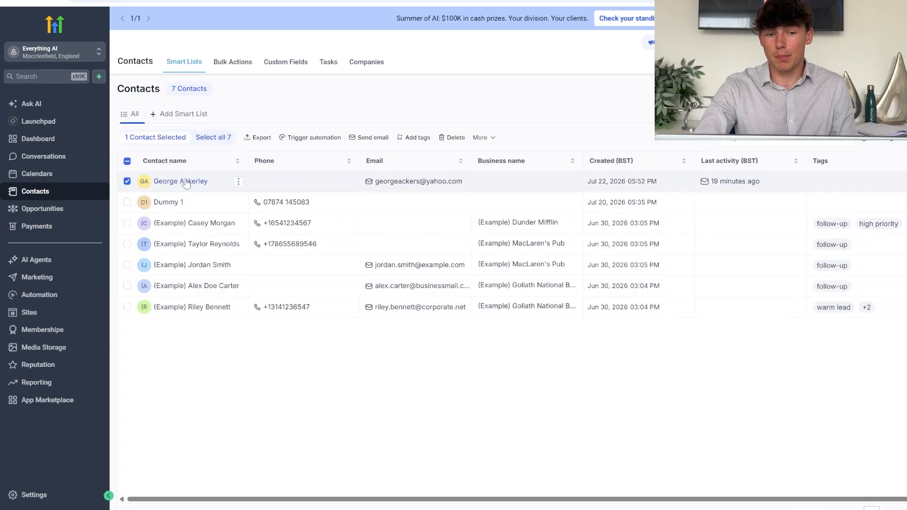
Start a bulk email to the one selected contact using the Donut Store template.
{"action": "left_click", "coordinate": [373, 138]}
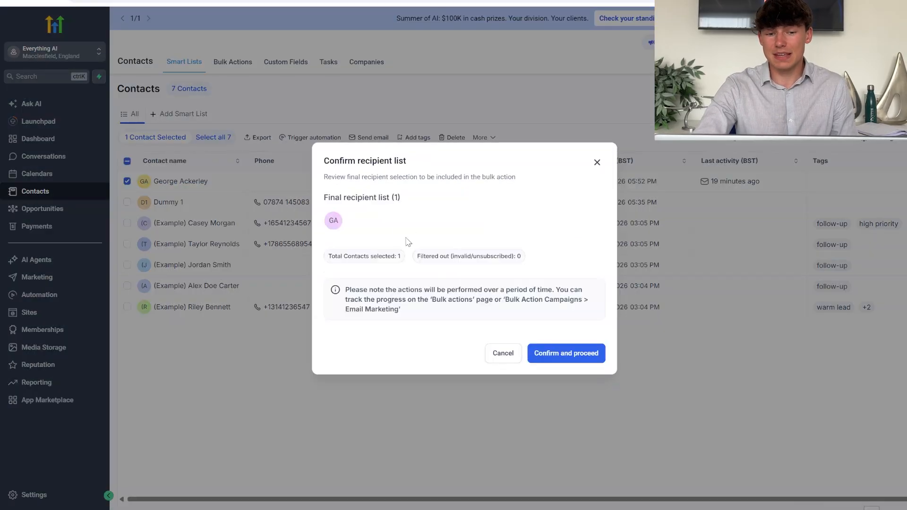
{"action": "left_click", "coordinate": [566, 355]}
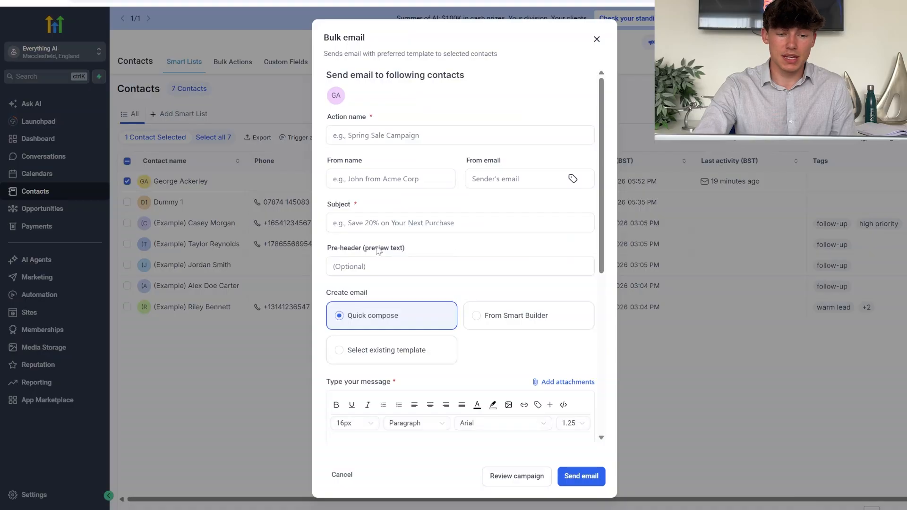
{"action": "left_click", "coordinate": [384, 355]}
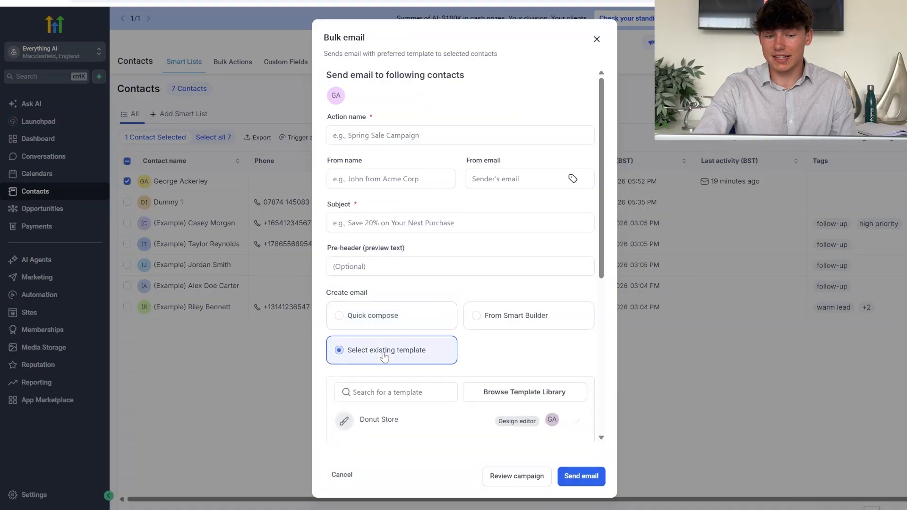
{"action": "scroll", "coordinate": [383, 357], "scroll_direction": "down", "scroll_amount": 3}
{"action": "left_click", "coordinate": [384, 264]}
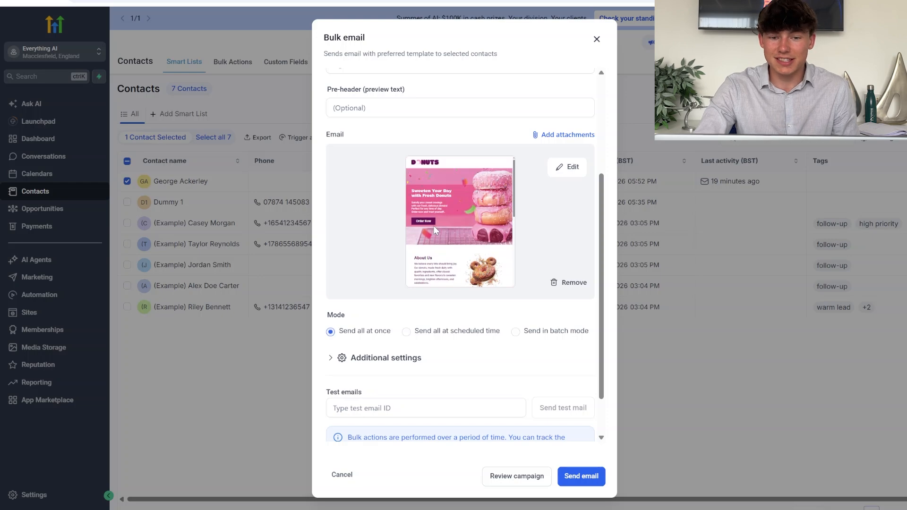
Review the Donut Store bulk email and close the form.
{"action": "scroll", "coordinate": [433, 225], "scroll_direction": "down", "scroll_amount": 5}
{"action": "scroll", "coordinate": [364, 218], "scroll_direction": "up", "scroll_amount": 1}
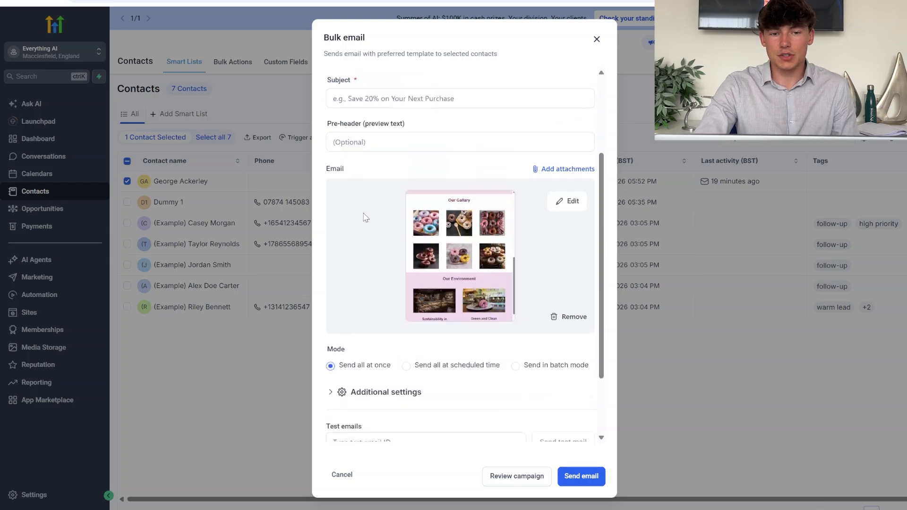
{"action": "scroll", "coordinate": [363, 217], "scroll_direction": "up", "scroll_amount": 4}
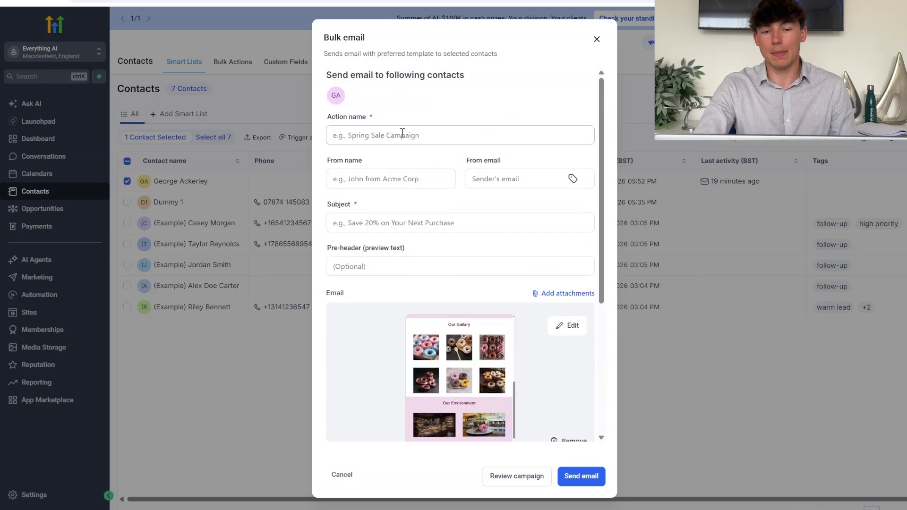
{"action": "scroll", "coordinate": [518, 194], "scroll_direction": "down", "scroll_amount": 5}
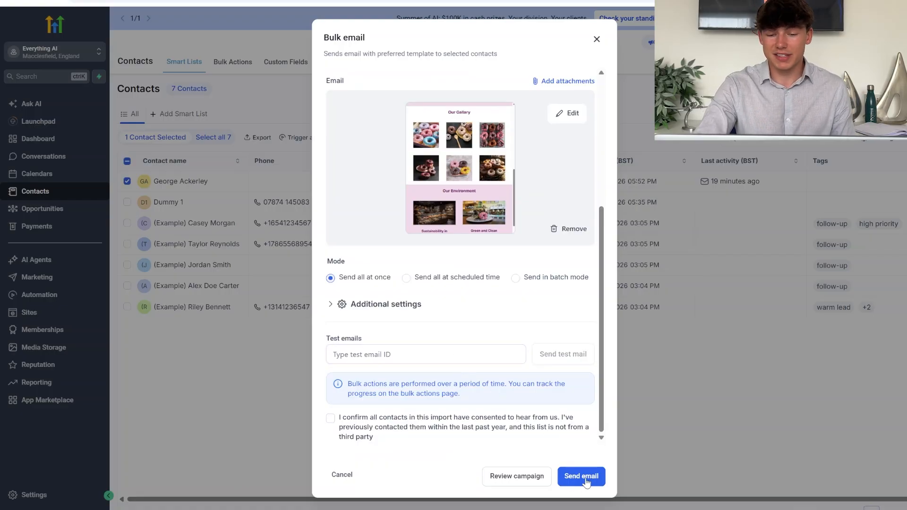
{"action": "left_click", "coordinate": [596, 40]}
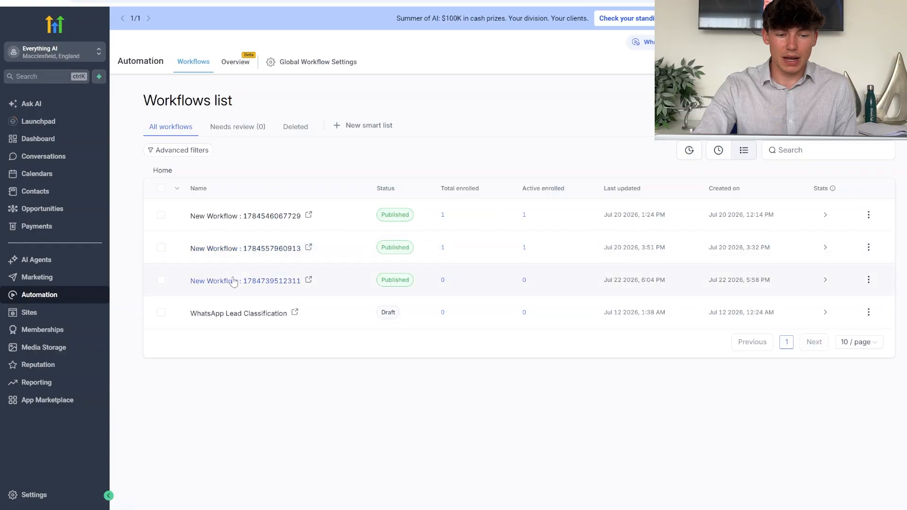
In the third workflow, link the Donut Store template to the Welcome email step.
{"action": "left_click", "coordinate": [234, 281]}
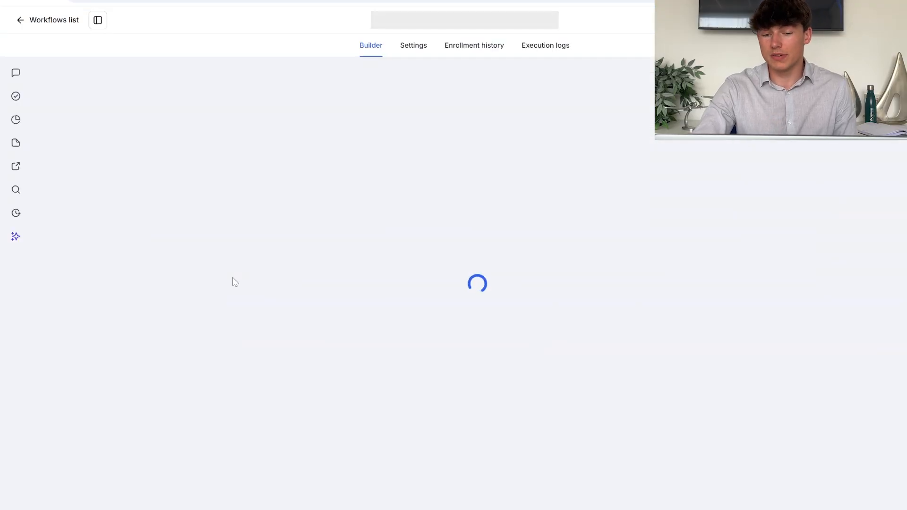
{"action": "left_click", "coordinate": [453, 216]}
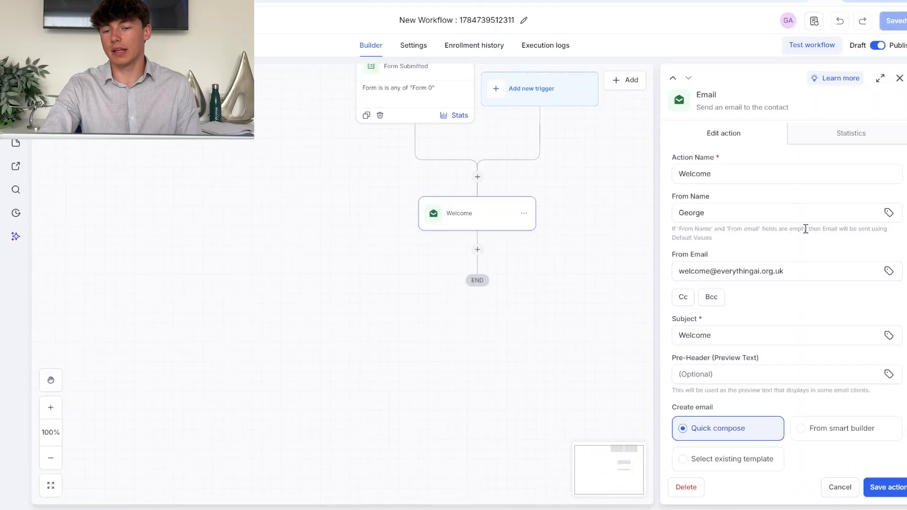
{"action": "scroll", "coordinate": [756, 307], "scroll_direction": "down", "scroll_amount": 2}
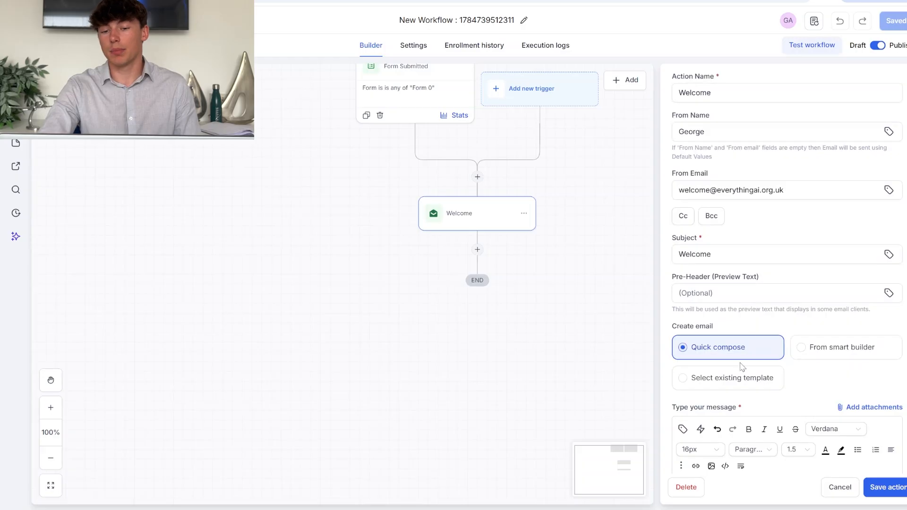
{"action": "left_click", "coordinate": [729, 378]}
{"action": "scroll", "coordinate": [755, 316], "scroll_direction": "down", "scroll_amount": 3}
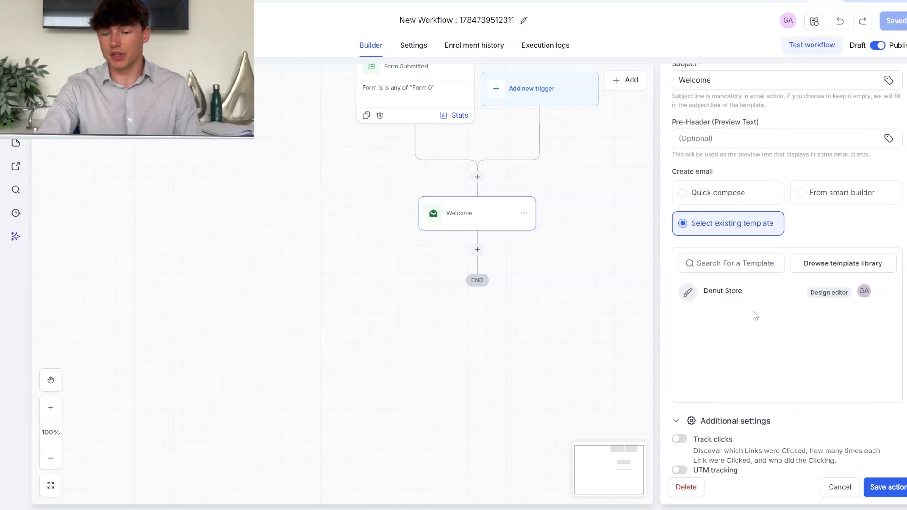
{"action": "left_click", "coordinate": [695, 294]}
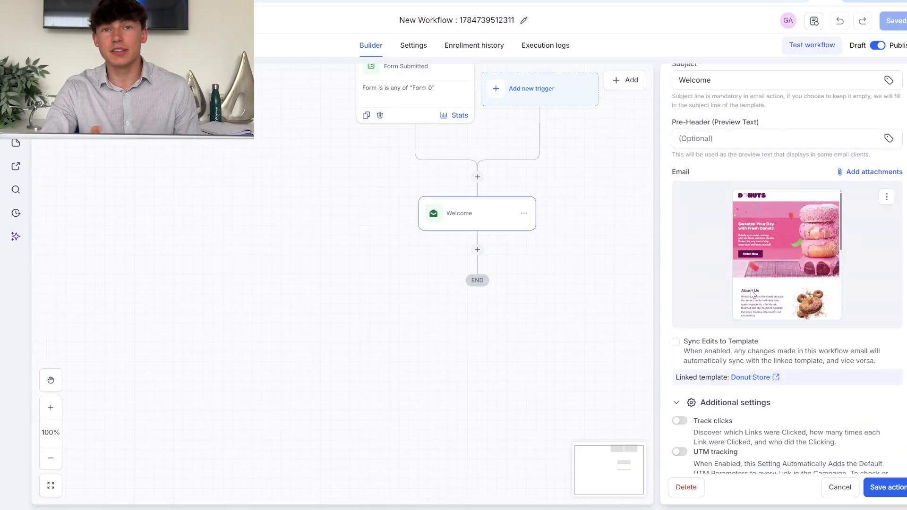
Save the Welcome email action and the whole workflow.
{"action": "scroll", "coordinate": [756, 312], "scroll_direction": "up", "scroll_amount": 2}
{"action": "scroll", "coordinate": [758, 331], "scroll_direction": "down", "scroll_amount": 5}
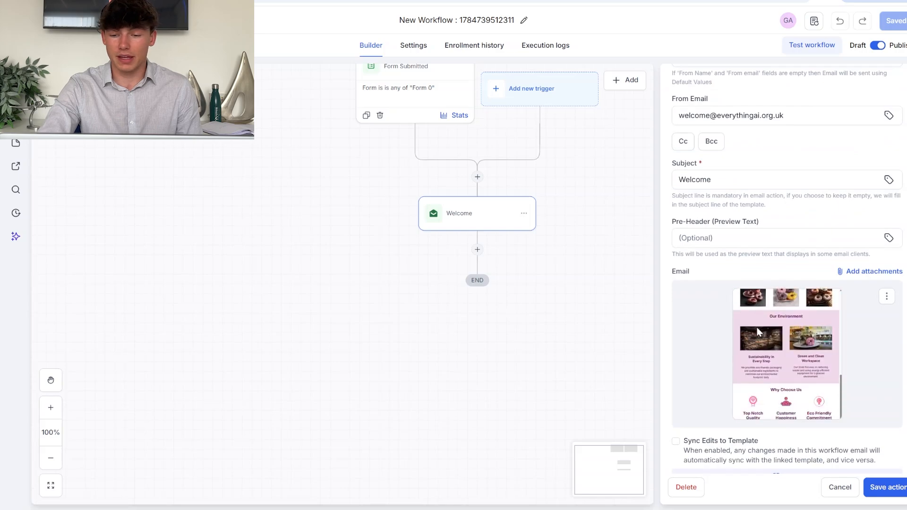
{"action": "scroll", "coordinate": [787, 284], "scroll_direction": "down", "scroll_amount": 4}
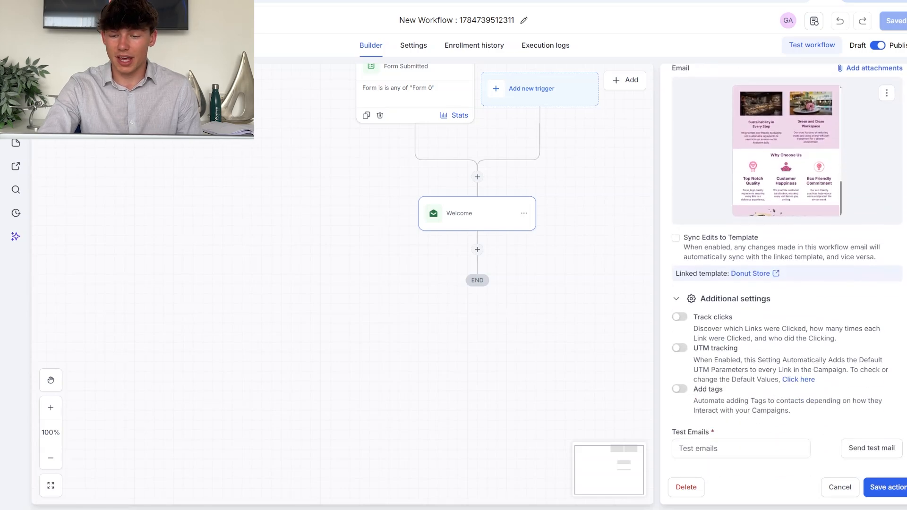
{"action": "left_click", "coordinate": [755, 449]}
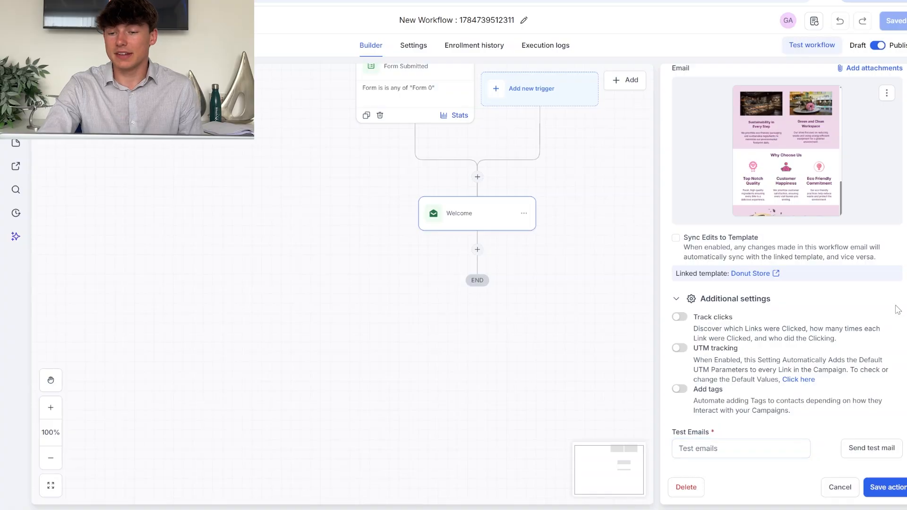
{"action": "scroll", "coordinate": [898, 310], "scroll_direction": "up", "scroll_amount": 4}
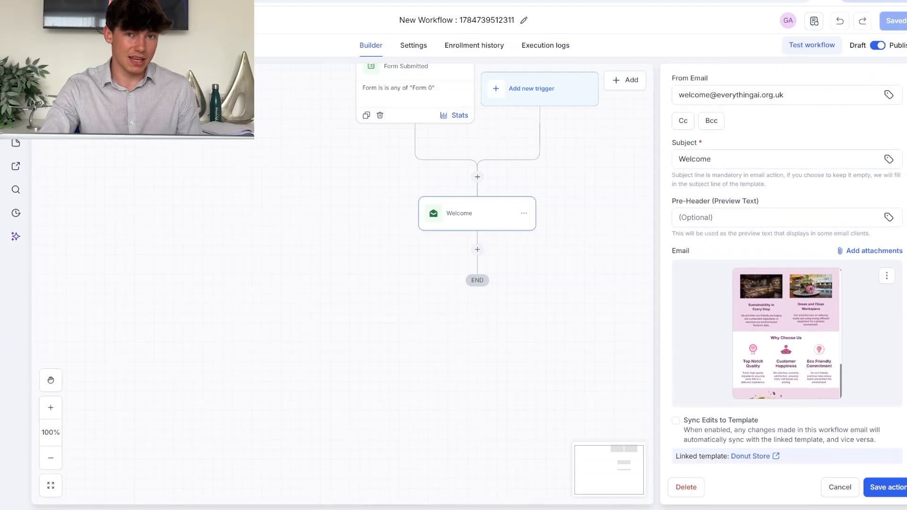
{"action": "left_click", "coordinate": [894, 487]}
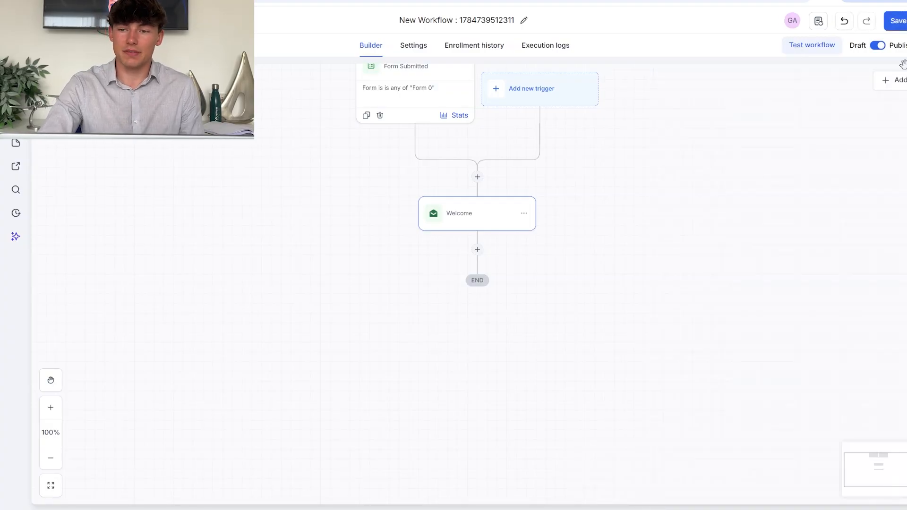
{"action": "left_click", "coordinate": [897, 20]}
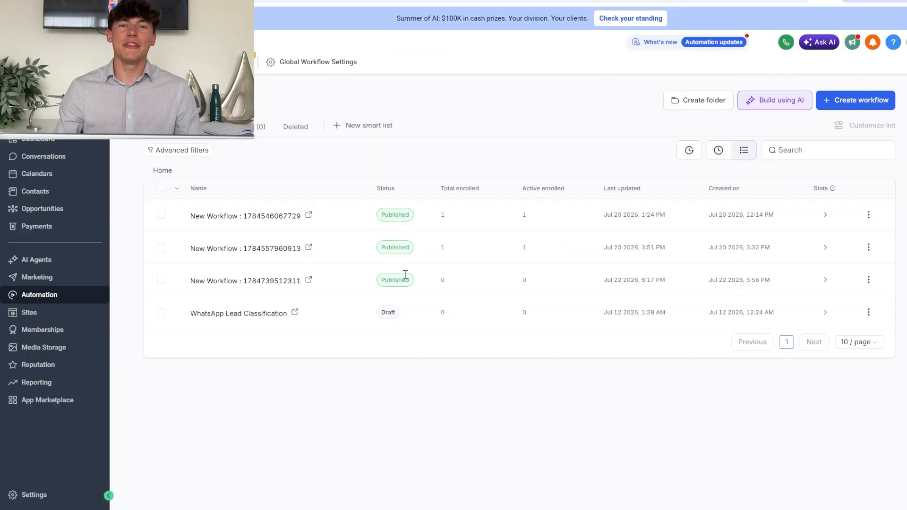